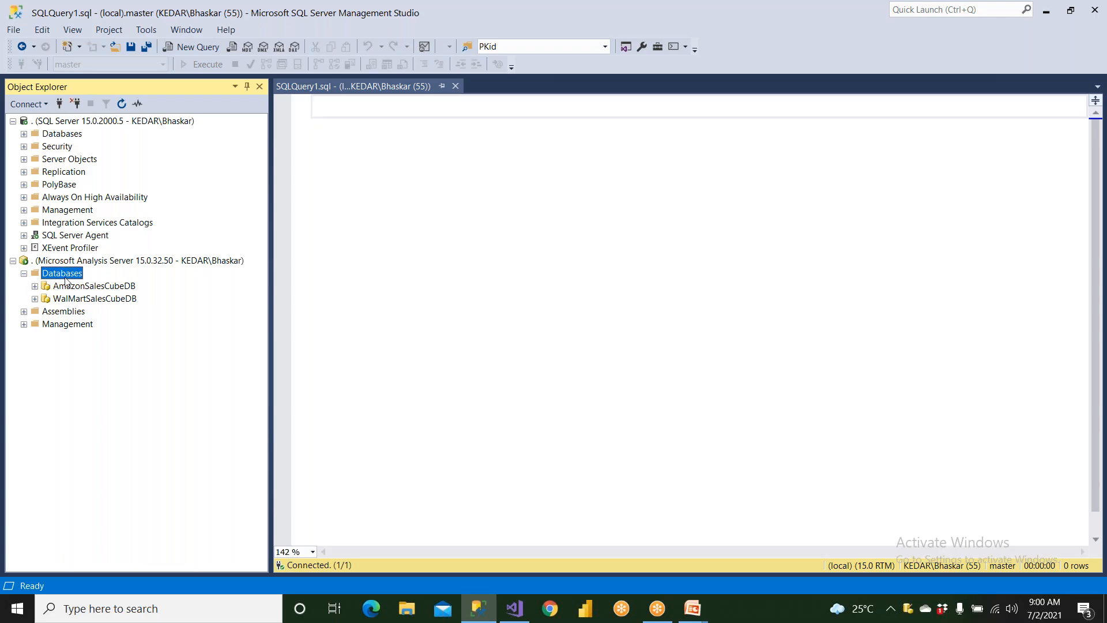
Examine the processing options of AmazonSalesCube in the AmazonSalesCubeDB database without processing the cube
{"action": "right_click", "coordinate": [67, 275]}
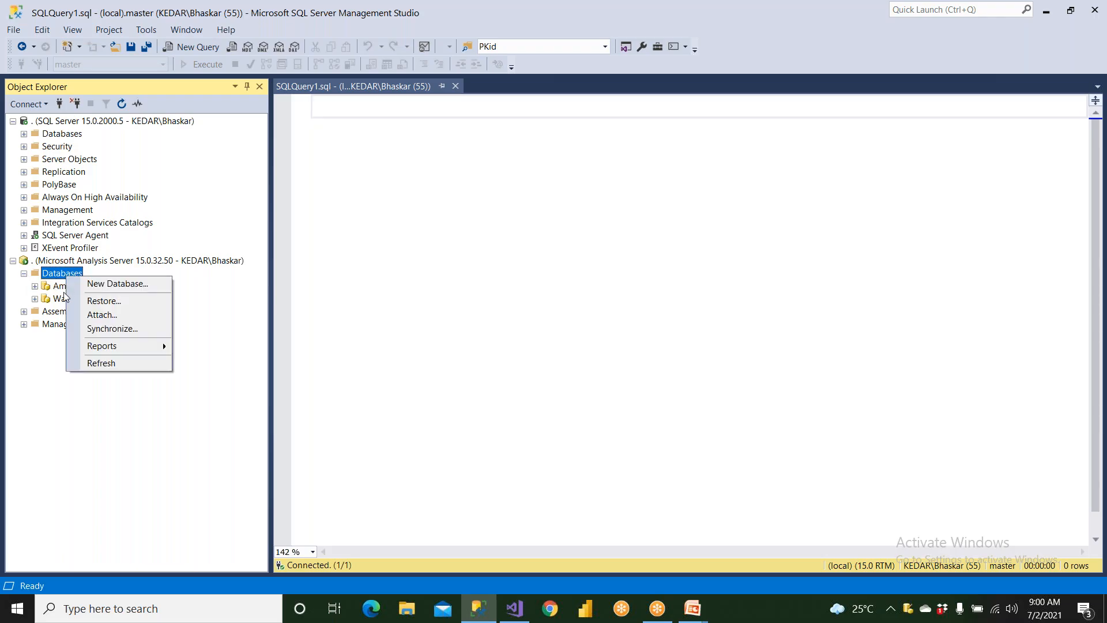
{"action": "left_click", "coordinate": [65, 288]}
{"action": "right_click", "coordinate": [65, 288]}
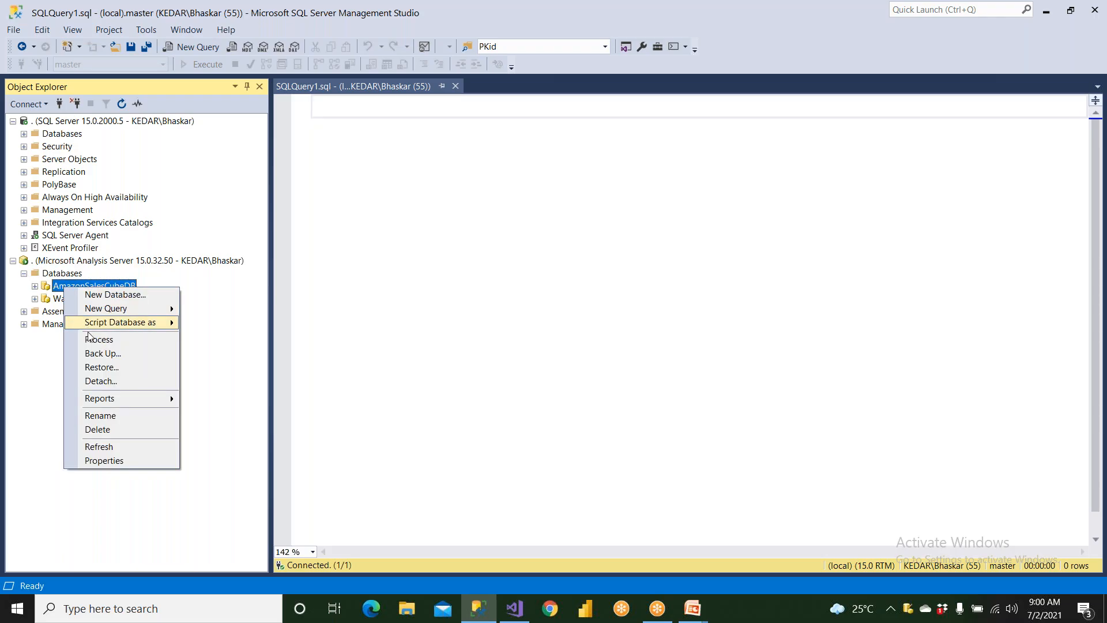
{"action": "left_click", "coordinate": [35, 286]}
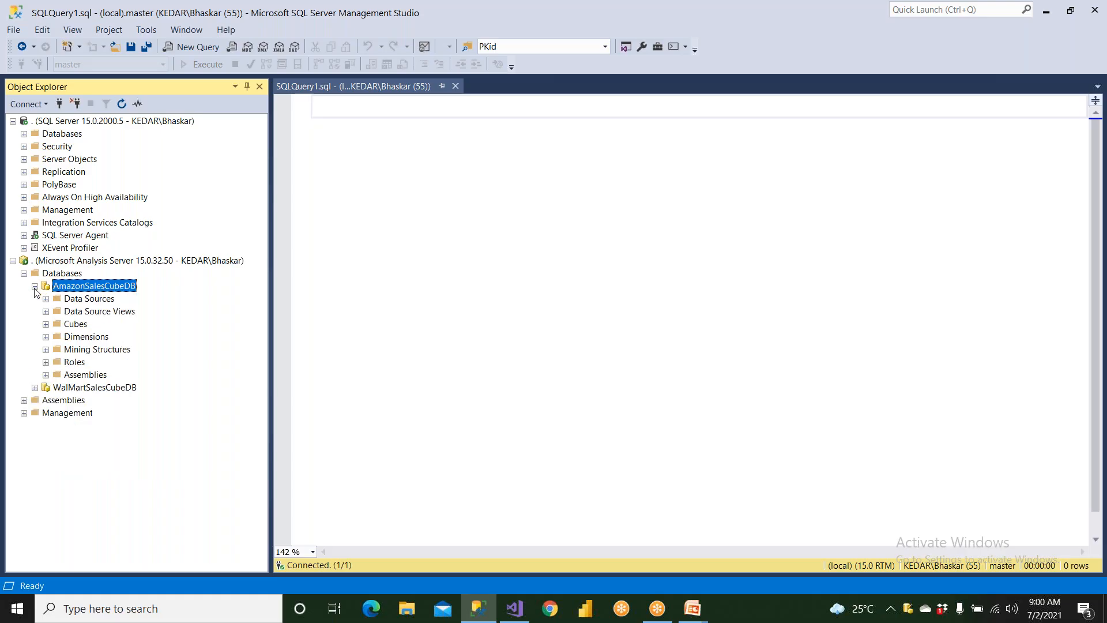
{"action": "left_click", "coordinate": [72, 323]}
{"action": "right_click", "coordinate": [72, 323]}
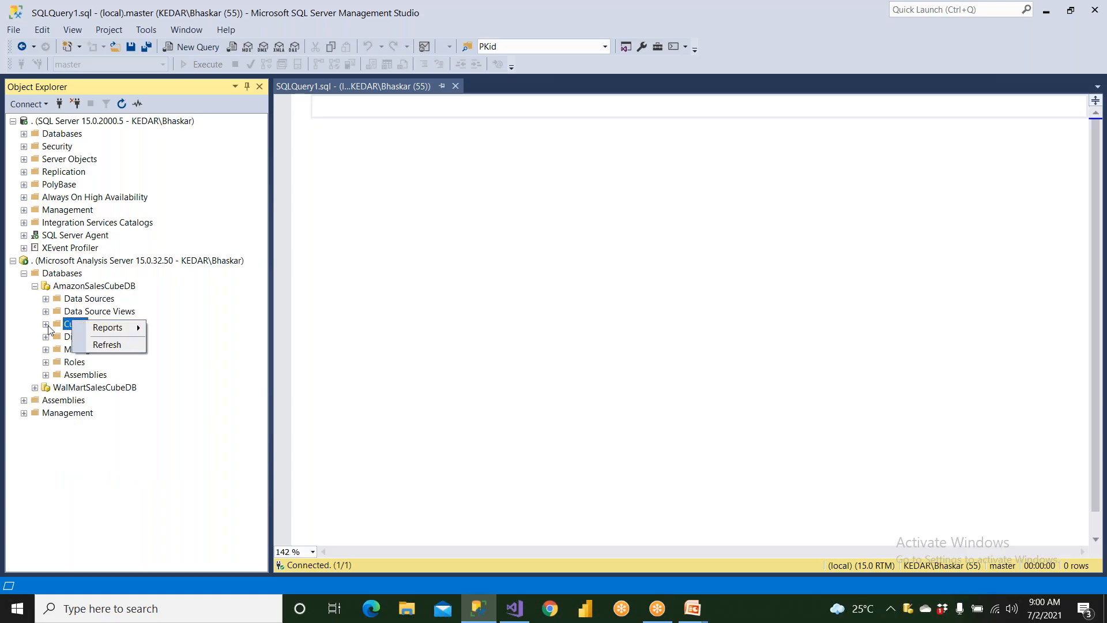
{"action": "left_click", "coordinate": [46, 324]}
{"action": "left_click", "coordinate": [79, 338]}
{"action": "right_click", "coordinate": [79, 339]}
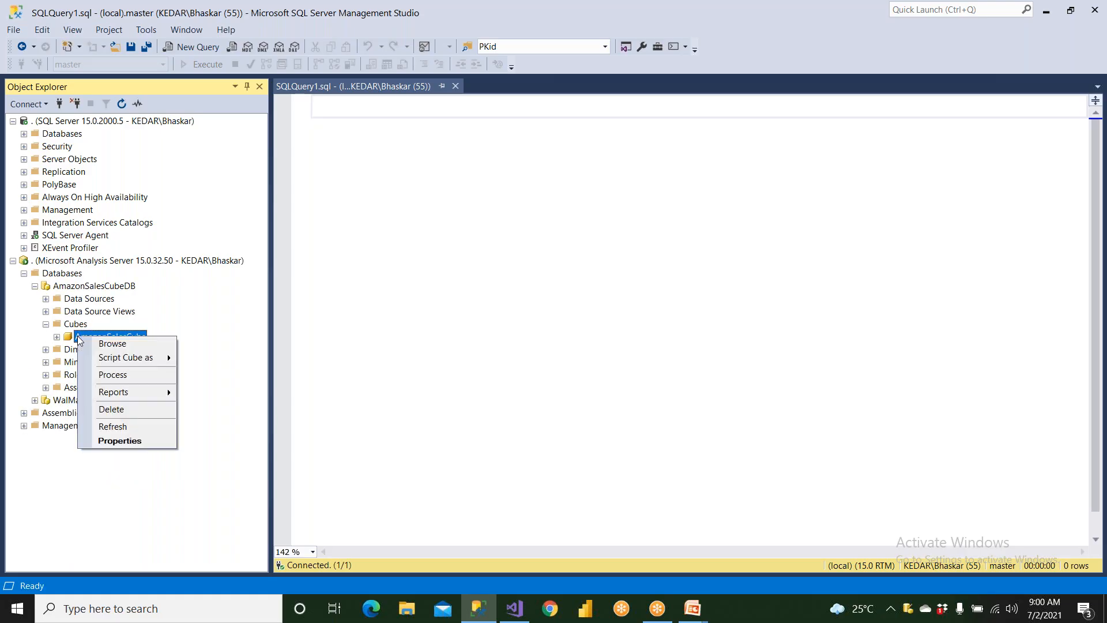
{"action": "left_click", "coordinate": [109, 373]}
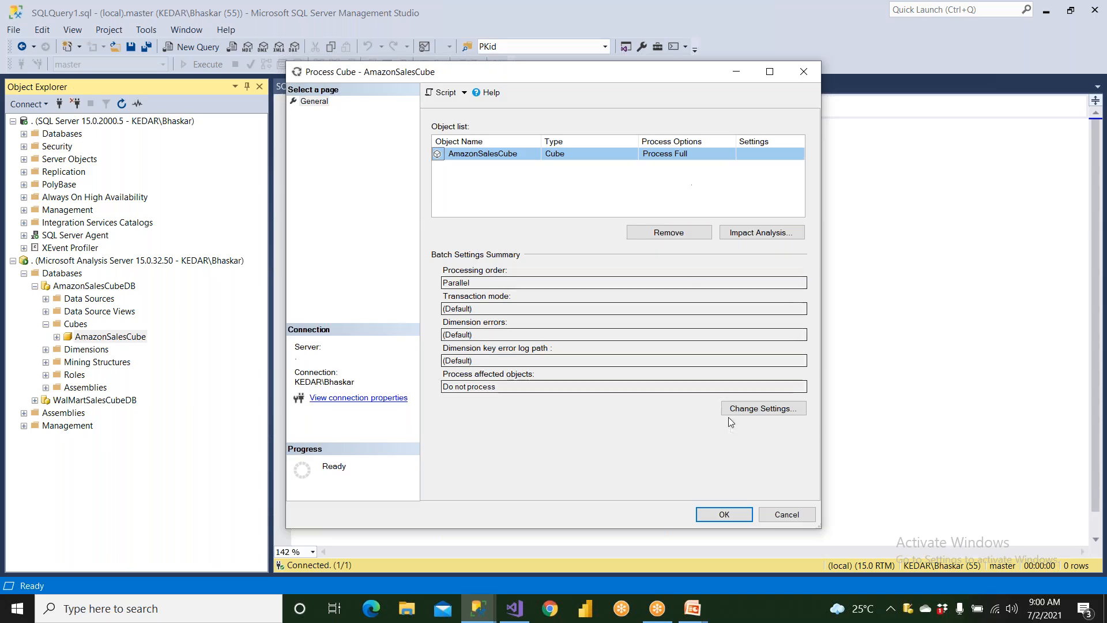
{"action": "left_click", "coordinate": [777, 517]}
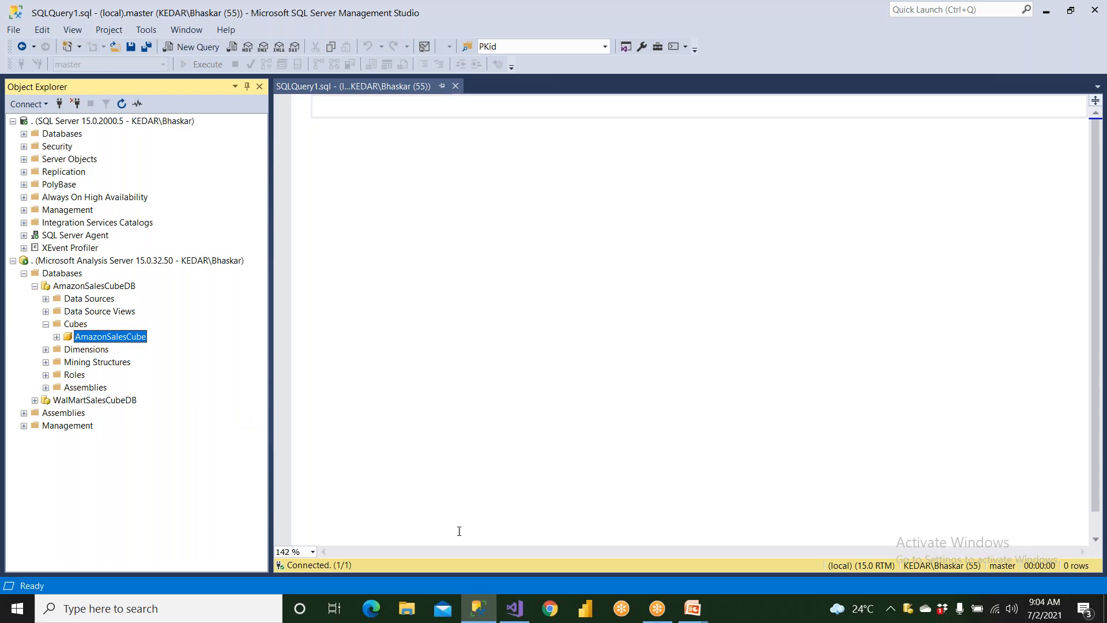
Switch to Visual Studio, show AmazonSalesCube's aggregations and view the assignment options for the unassigned aggregation design
{"action": "left_click", "coordinate": [512, 611]}
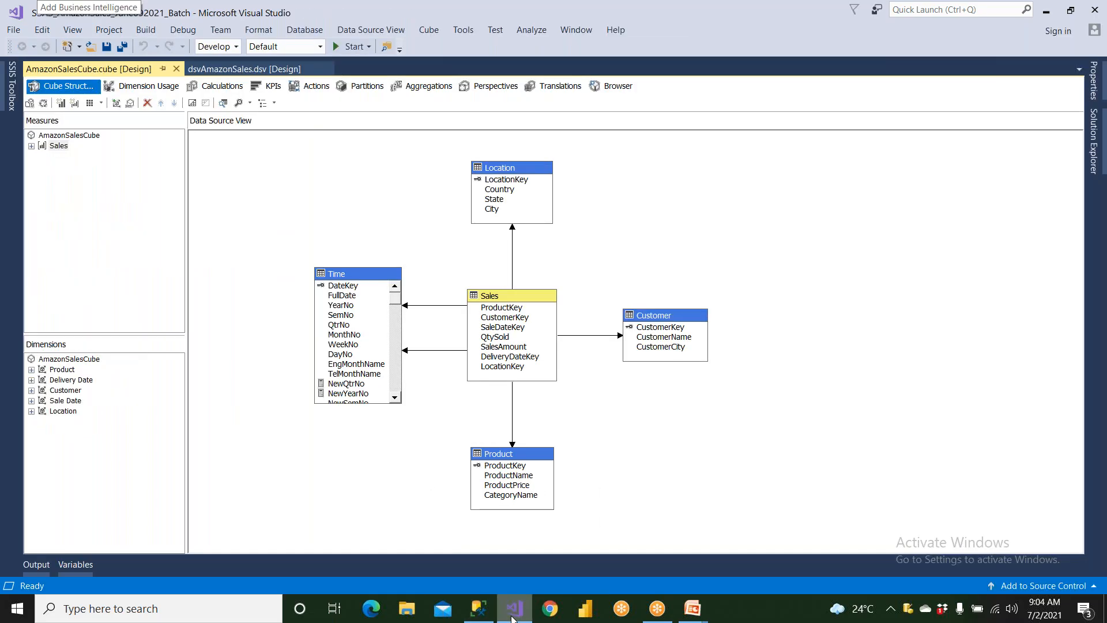
{"action": "left_click", "coordinate": [418, 91]}
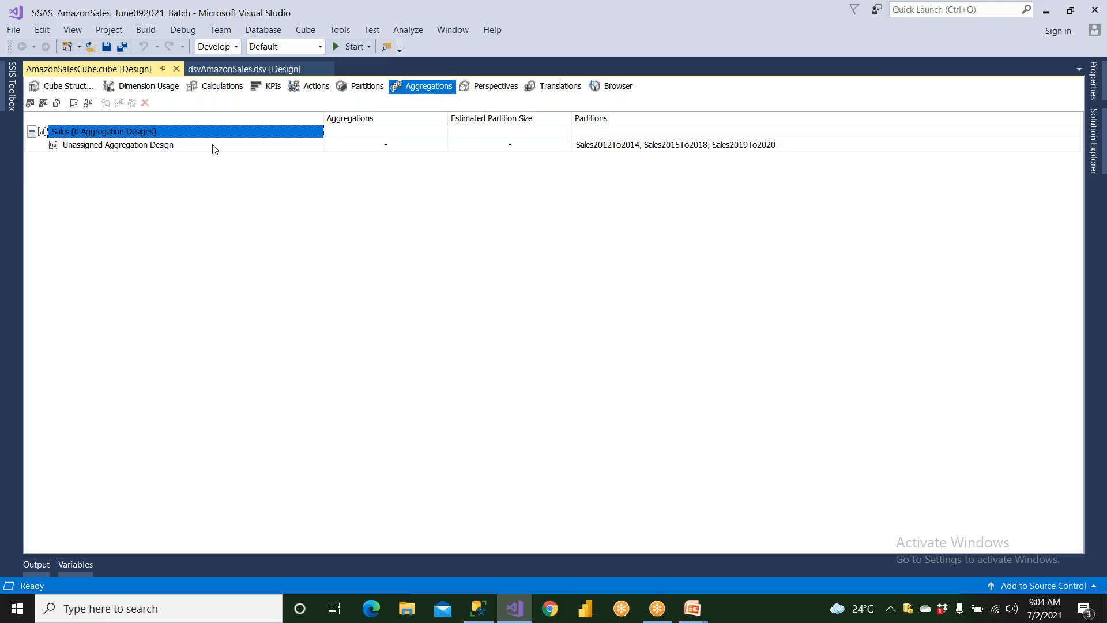
{"action": "left_click", "coordinate": [79, 151]}
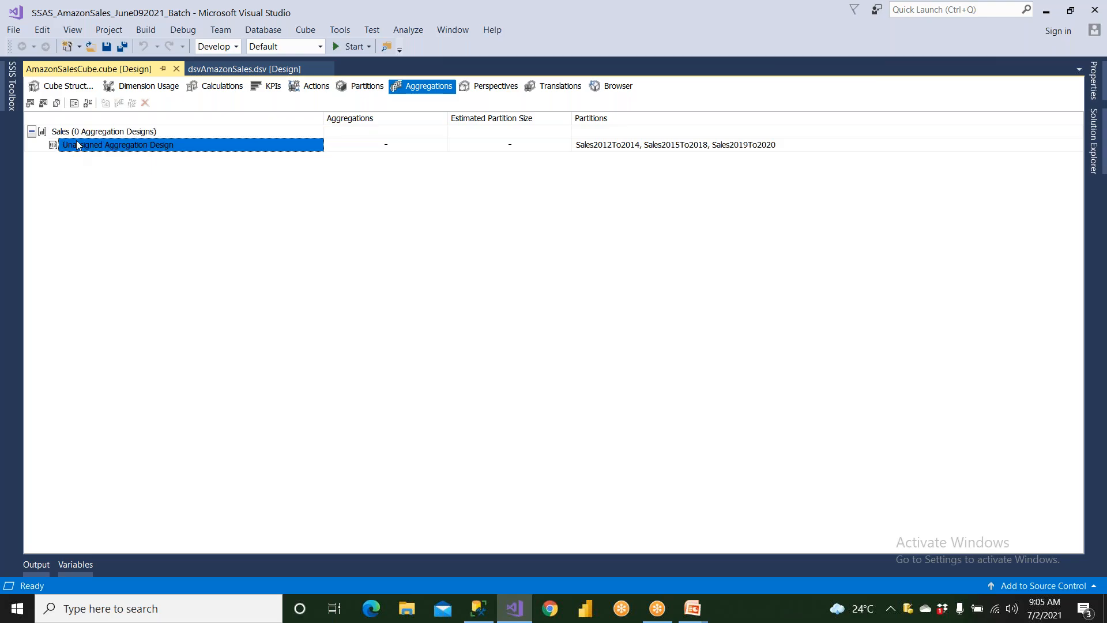
{"action": "left_click", "coordinate": [56, 104]}
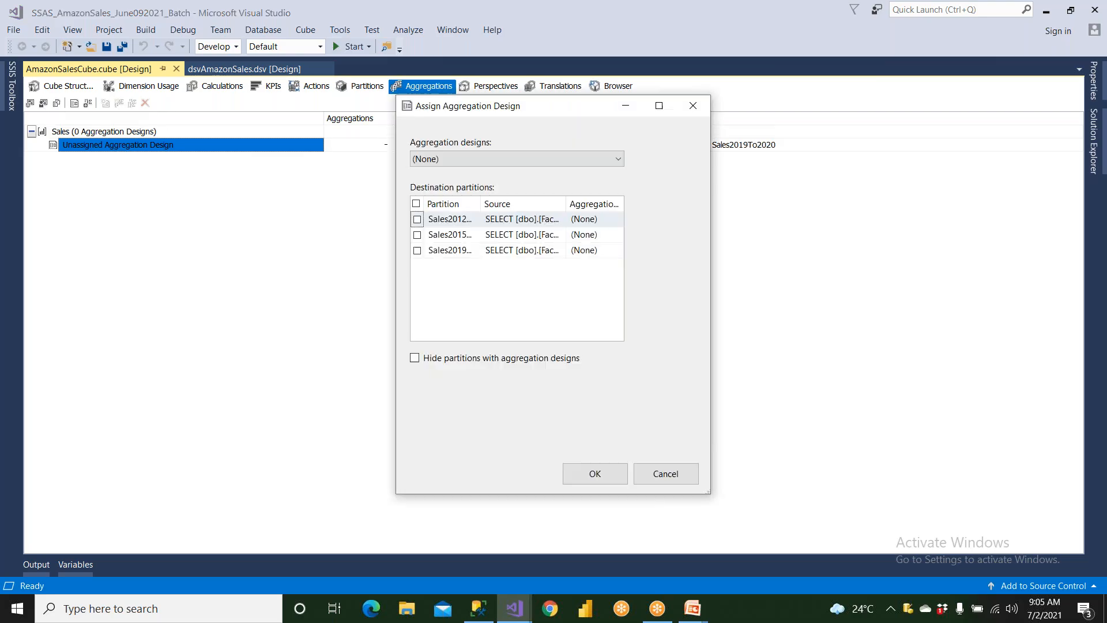
{"action": "left_click", "coordinate": [687, 481]}
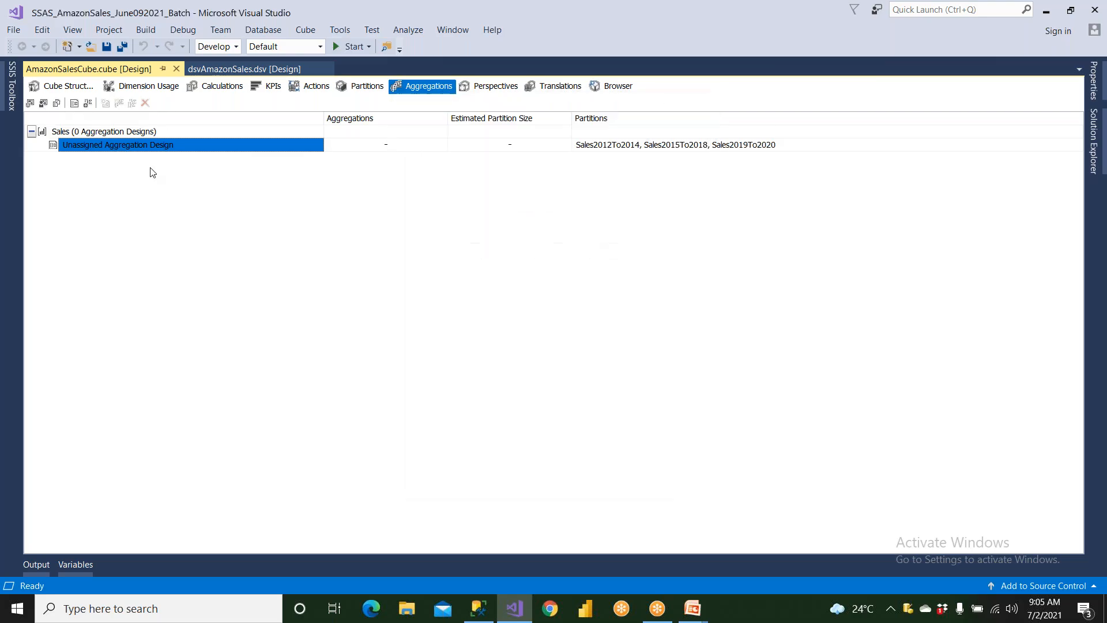
Try to set up usage-based optimization for all three Sales partitions up to the query criteria
{"action": "left_click", "coordinate": [44, 104]}
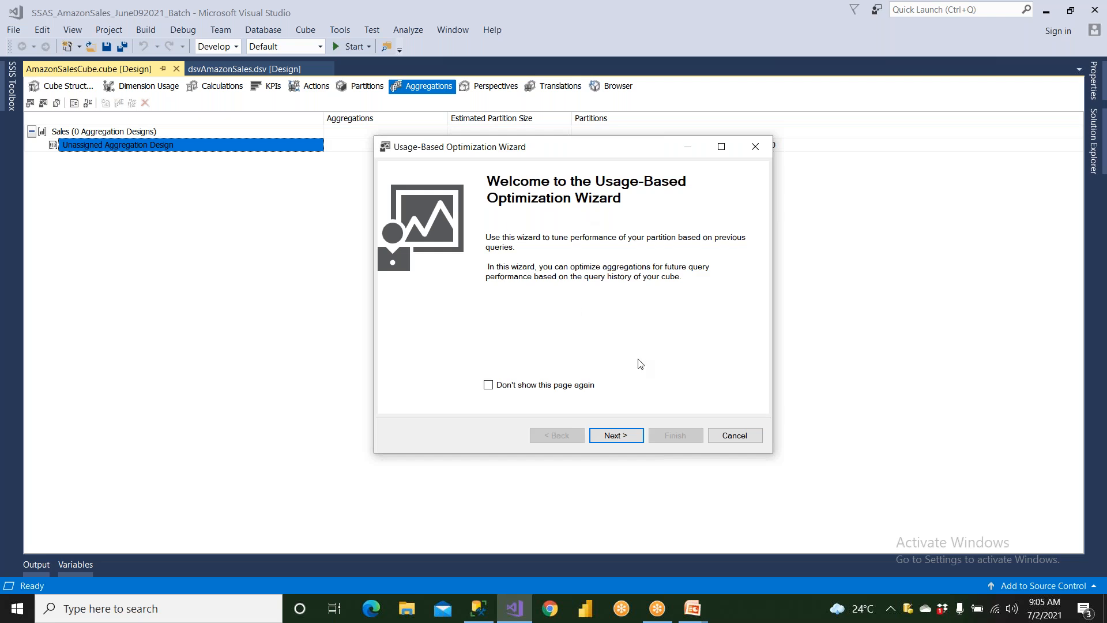
{"action": "left_click", "coordinate": [734, 435]}
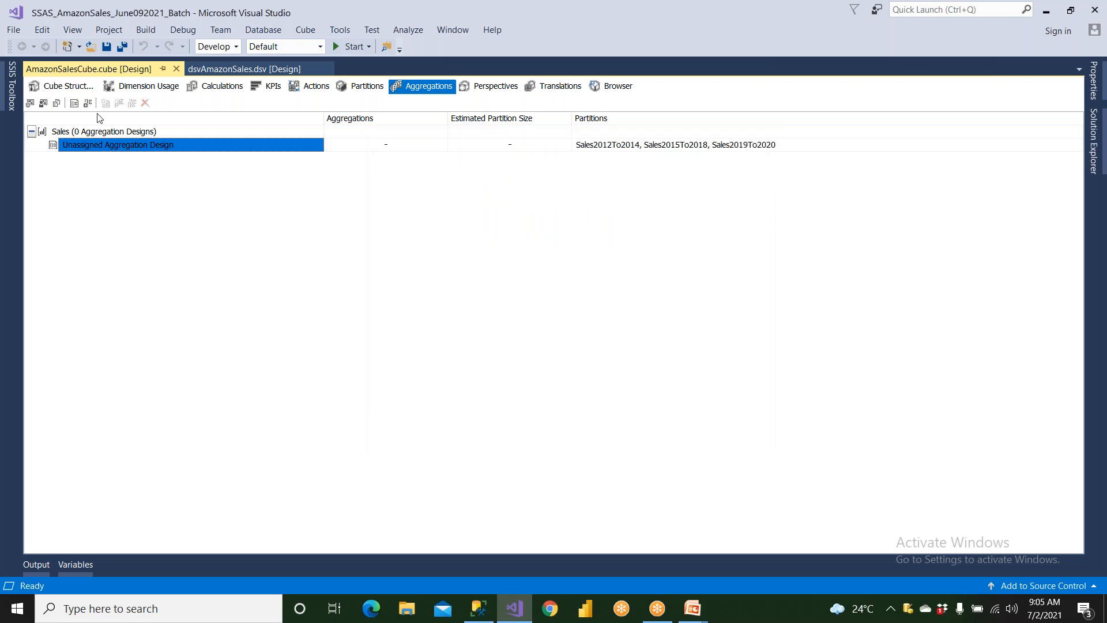
{"action": "left_click", "coordinate": [43, 104]}
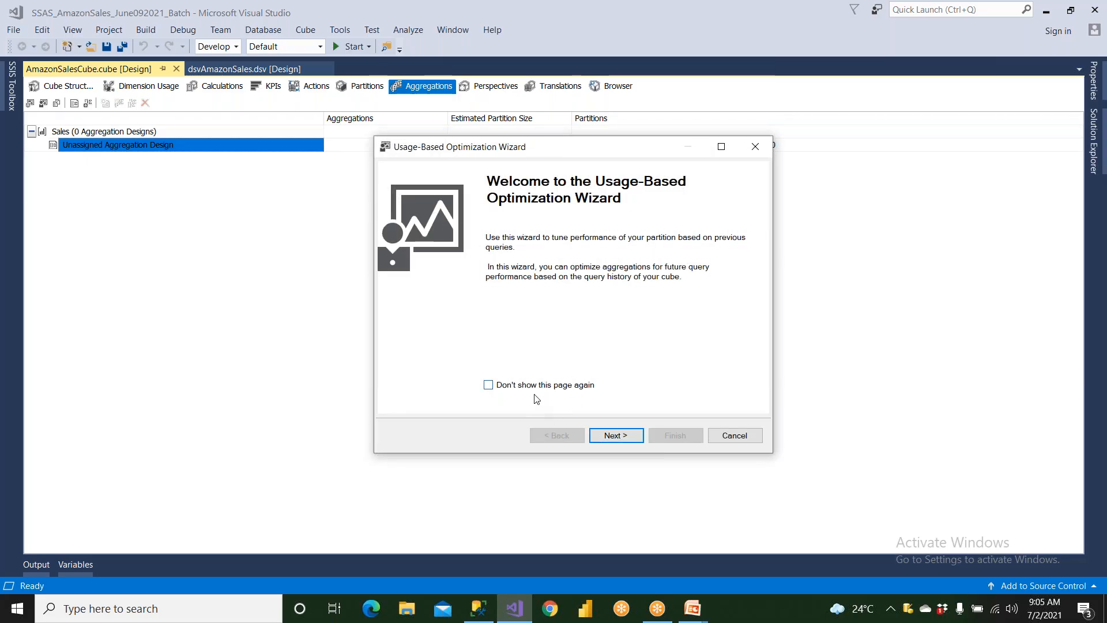
{"action": "left_click", "coordinate": [605, 436]}
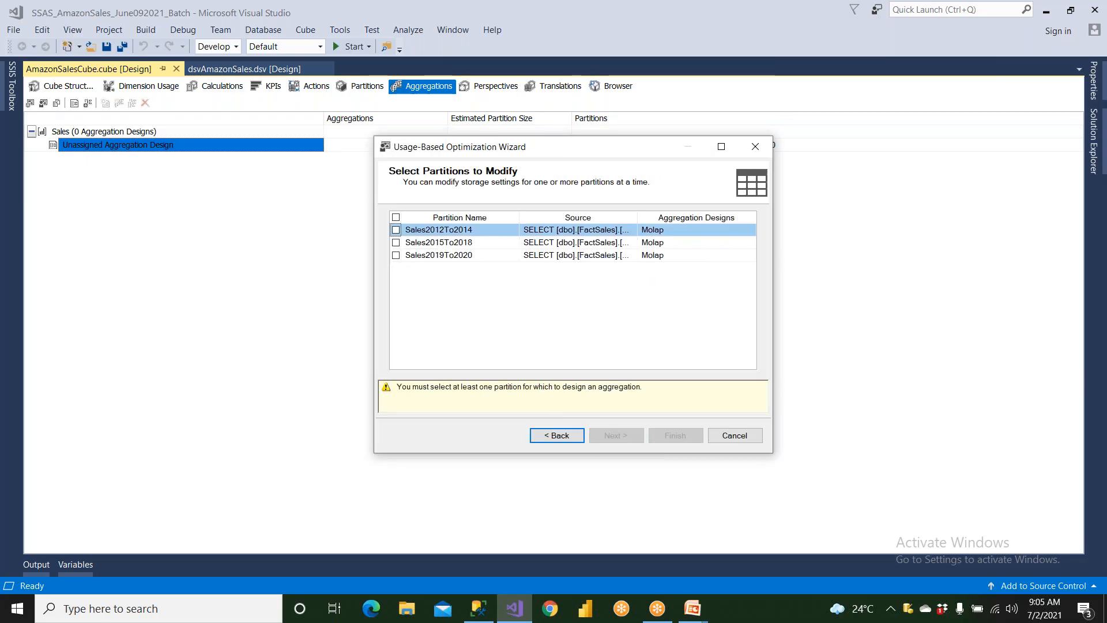
{"action": "left_click", "coordinate": [395, 220]}
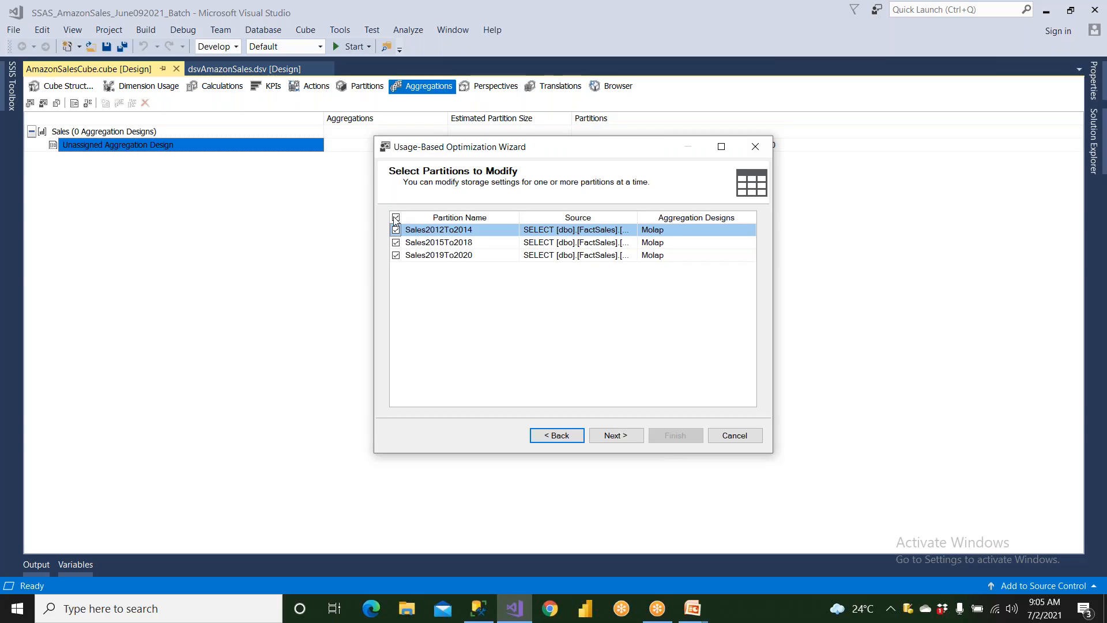
{"action": "left_click", "coordinate": [611, 434]}
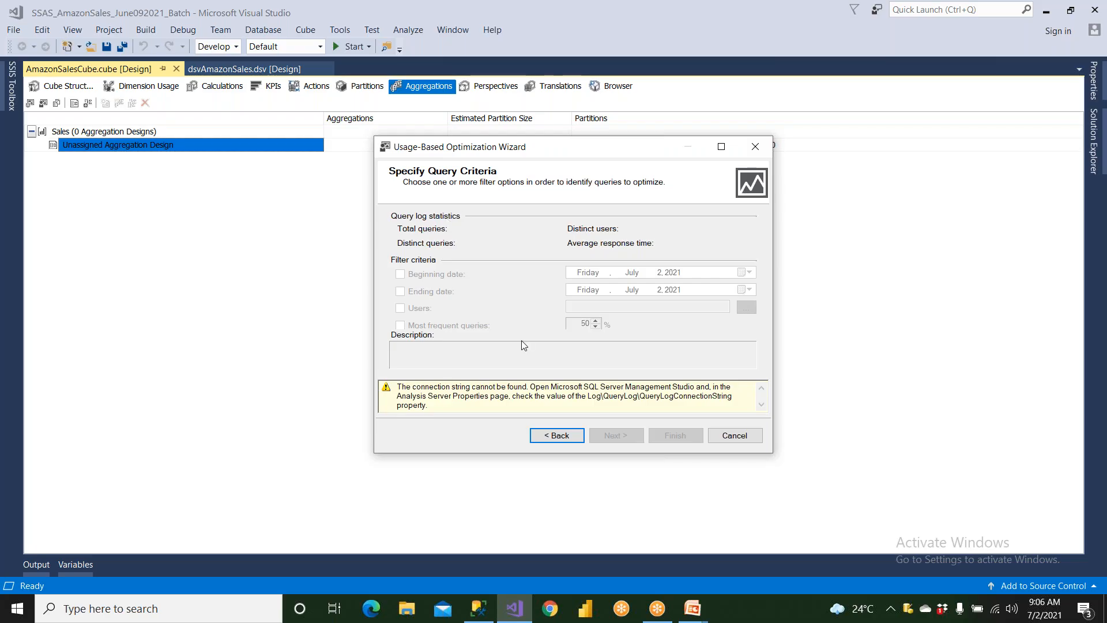
Try usage-based optimization with only the Sales2019To2020 partition selected, and cancel the wizard at the query criteria
{"action": "left_click", "coordinate": [554, 437]}
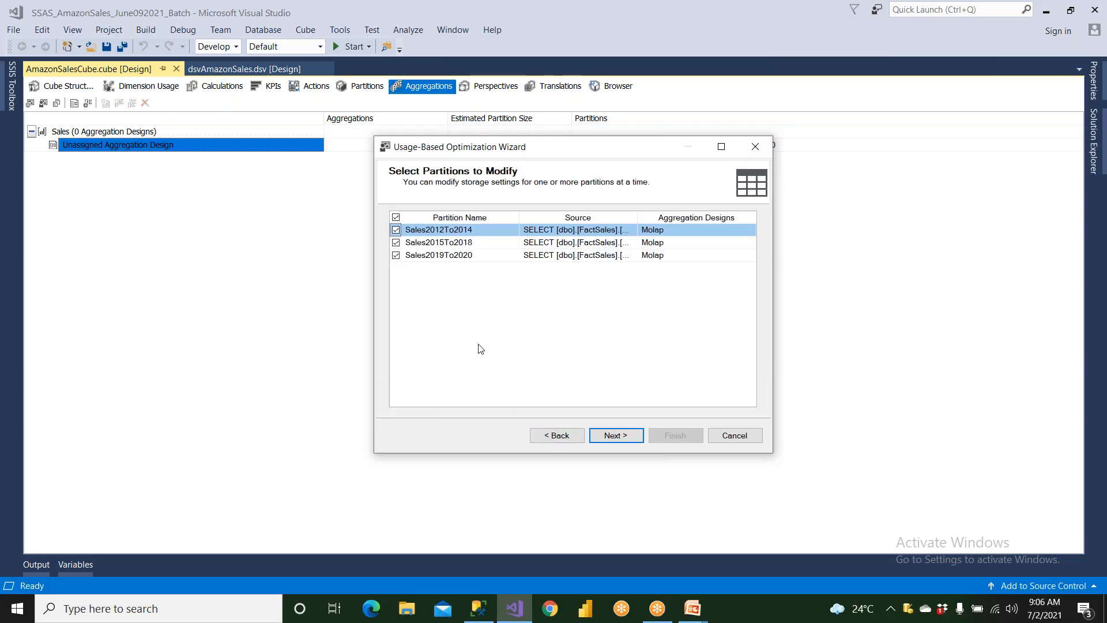
{"action": "left_click", "coordinate": [395, 218]}
{"action": "left_click", "coordinate": [395, 255]}
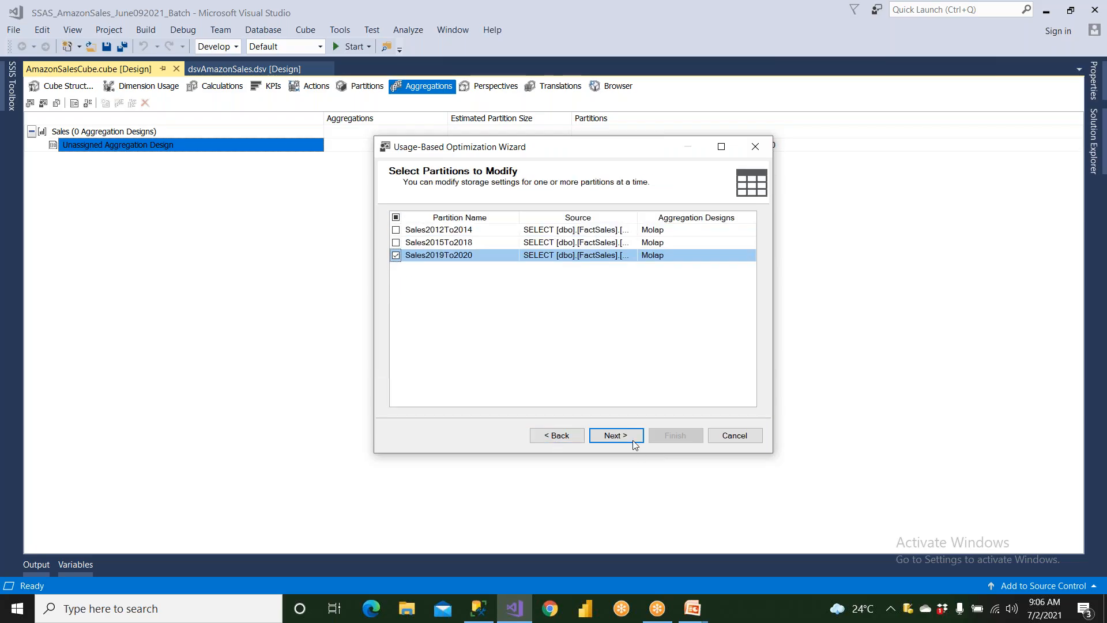
{"action": "left_click", "coordinate": [616, 436]}
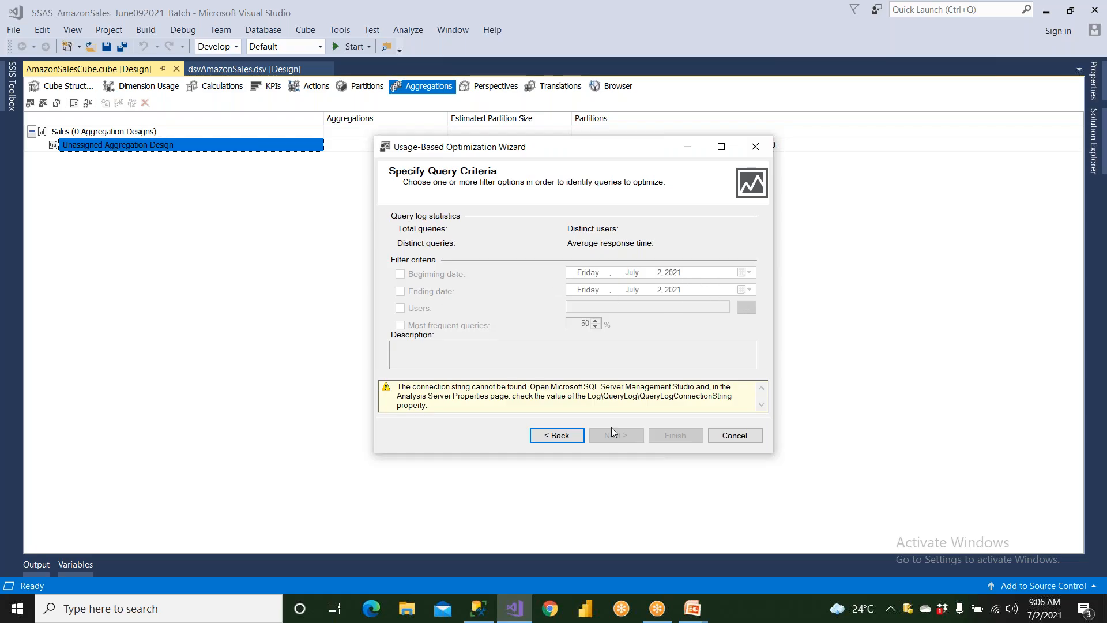
{"action": "left_click", "coordinate": [732, 436]}
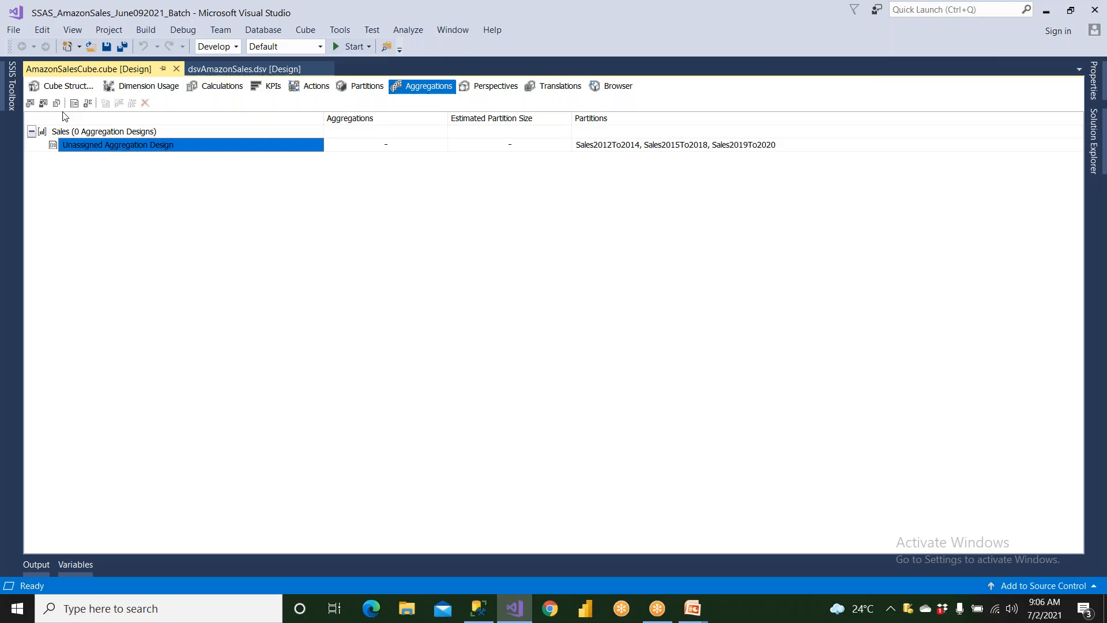
{"action": "left_click", "coordinate": [32, 104]}
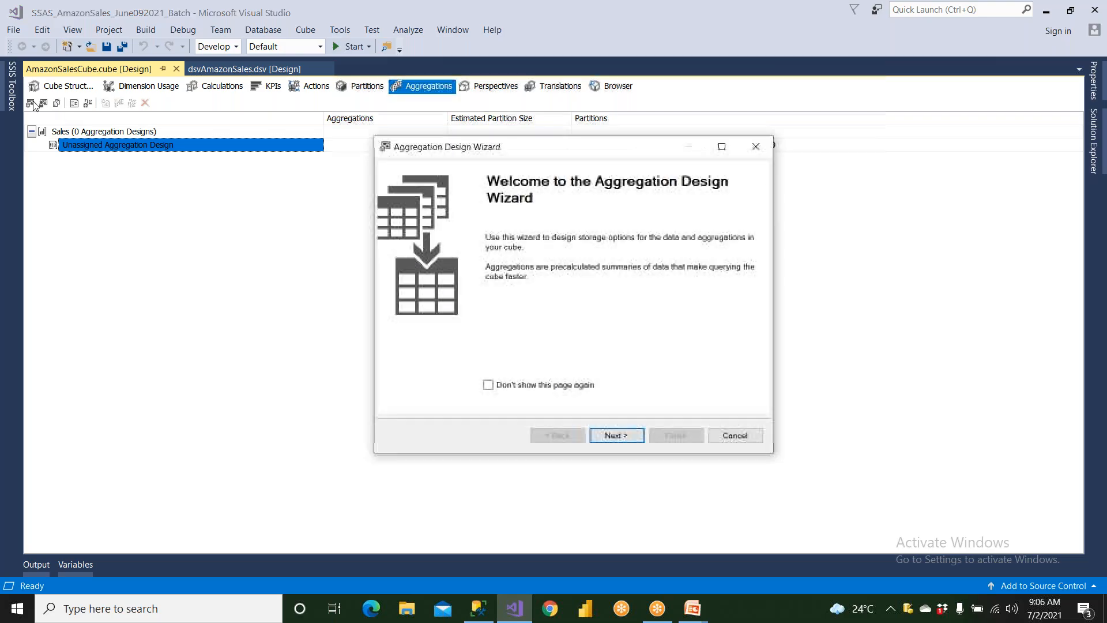
{"action": "left_click", "coordinate": [615, 436]}
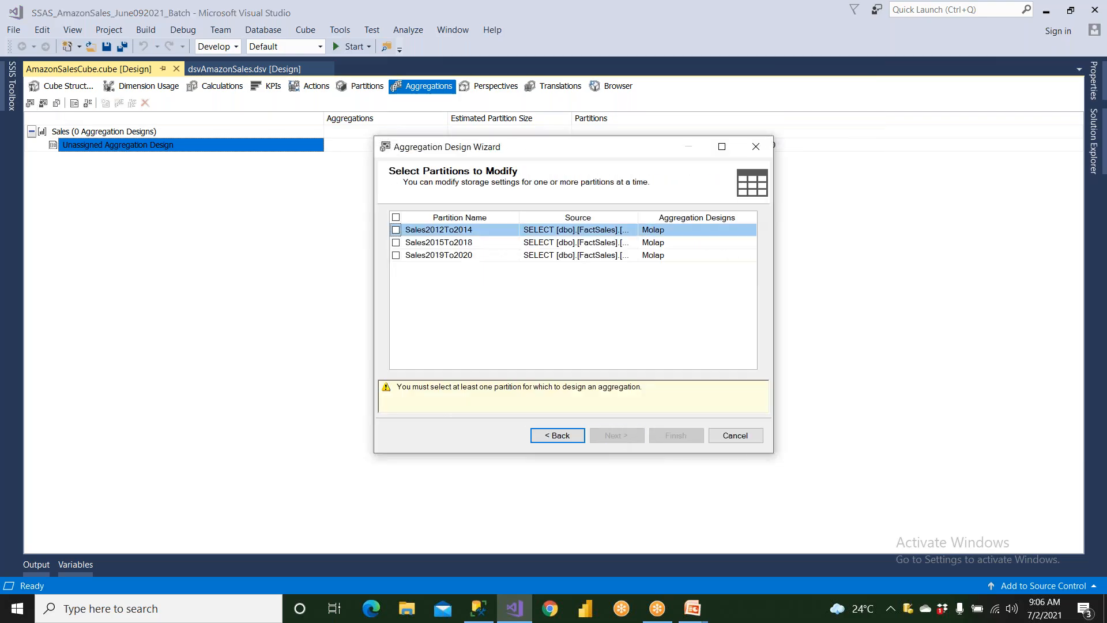
{"action": "left_click", "coordinate": [395, 254]}
{"action": "left_click", "coordinate": [600, 438]}
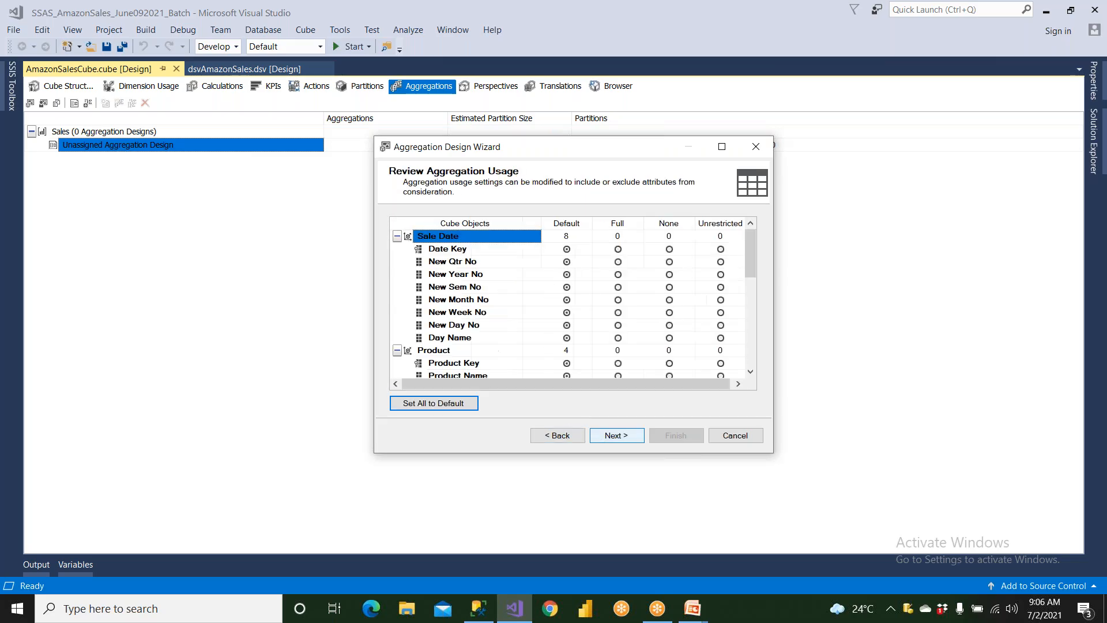
{"action": "left_click", "coordinate": [735, 437]}
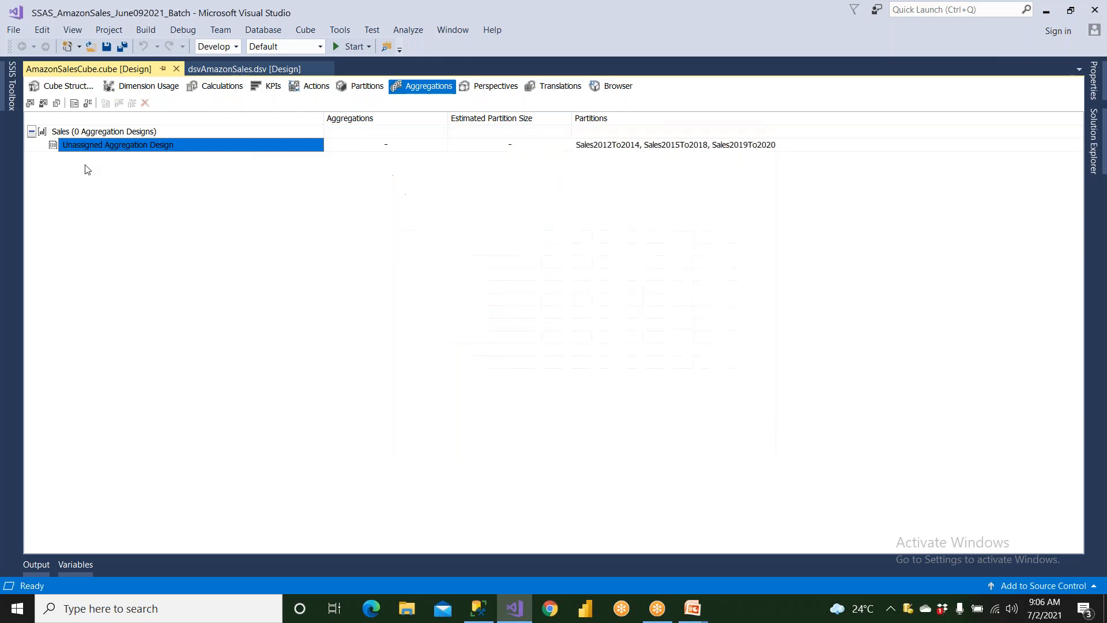
Start an aggregation design for the Sales2019To2020 partition only and proceed to its aggregation usage settings
{"action": "left_click", "coordinate": [30, 103]}
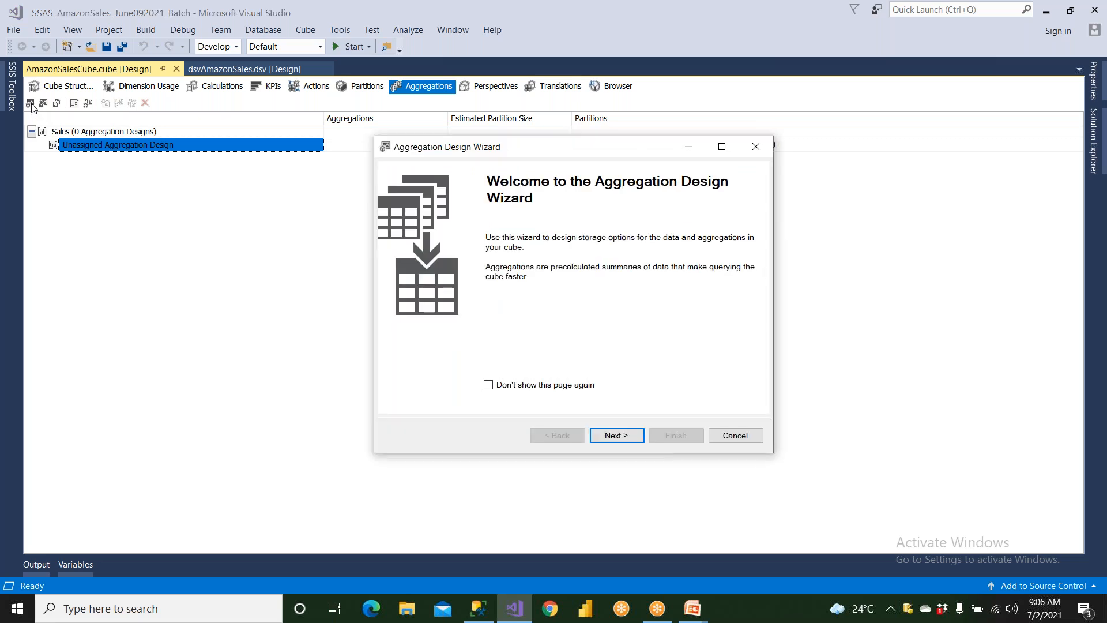
{"action": "left_click", "coordinate": [622, 437]}
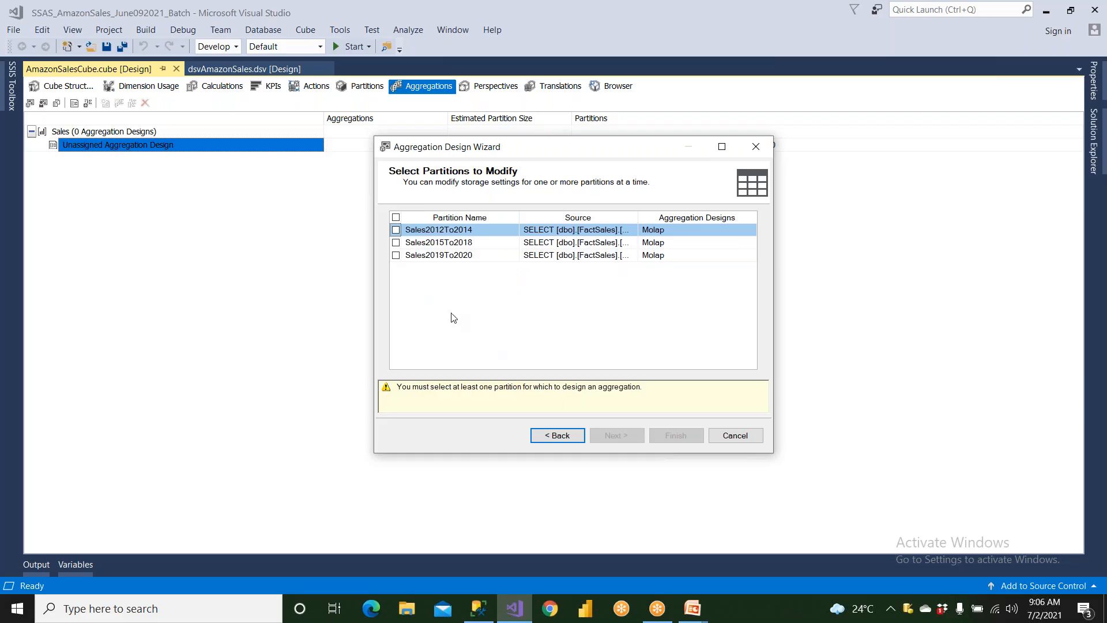
{"action": "left_click", "coordinate": [396, 256]}
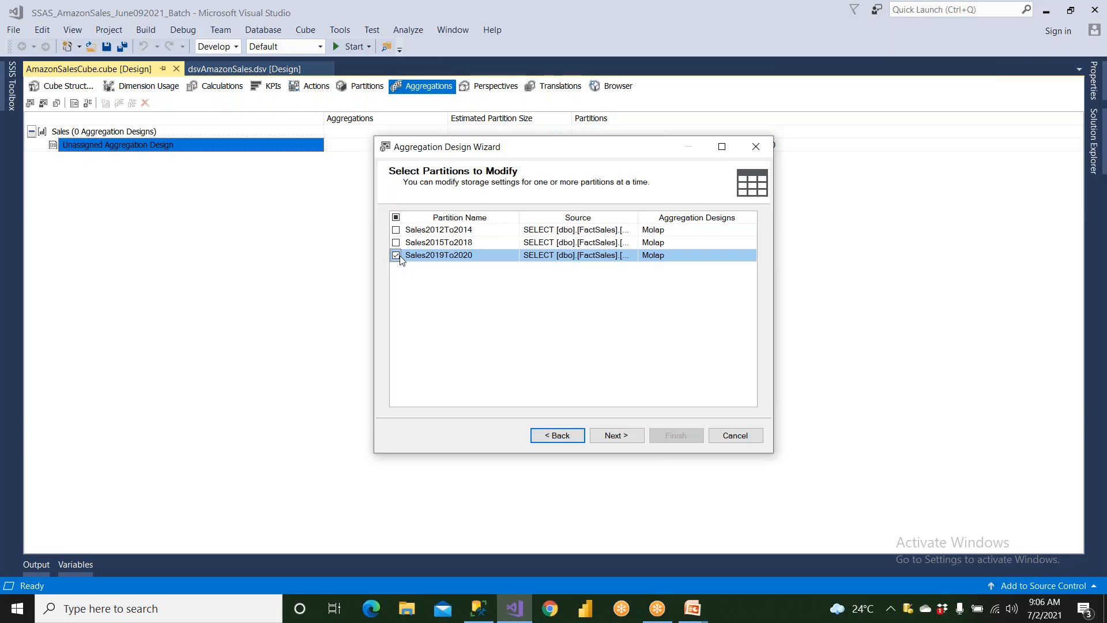
{"action": "left_click", "coordinate": [612, 439]}
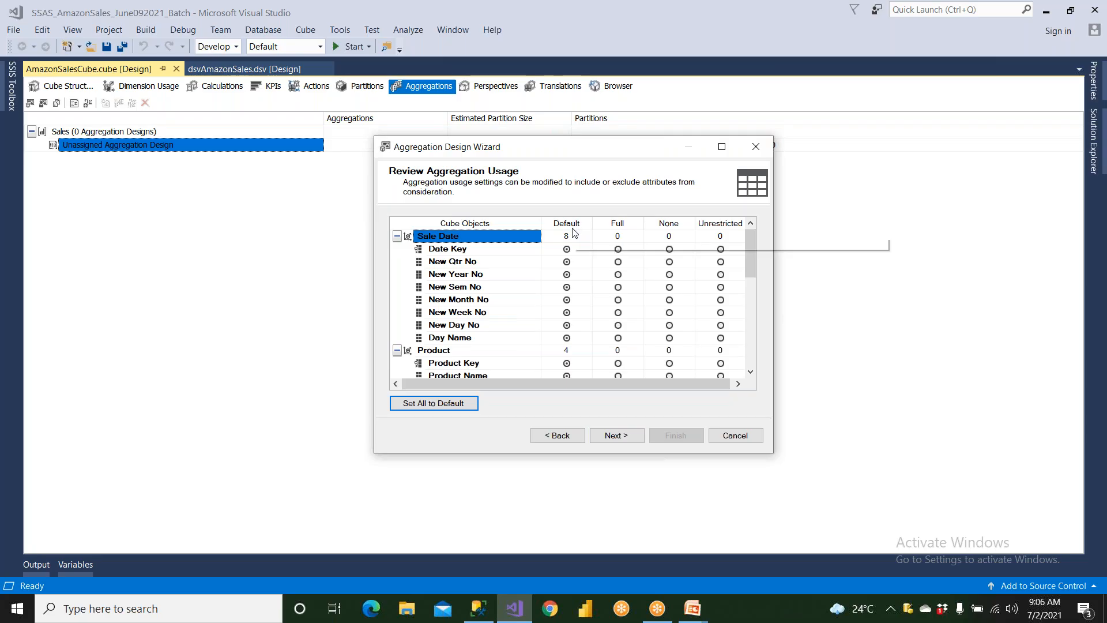
Try Full aggregation usage for the Sale Date dimension's Date Key and return it to Default
{"action": "left_click", "coordinate": [617, 249]}
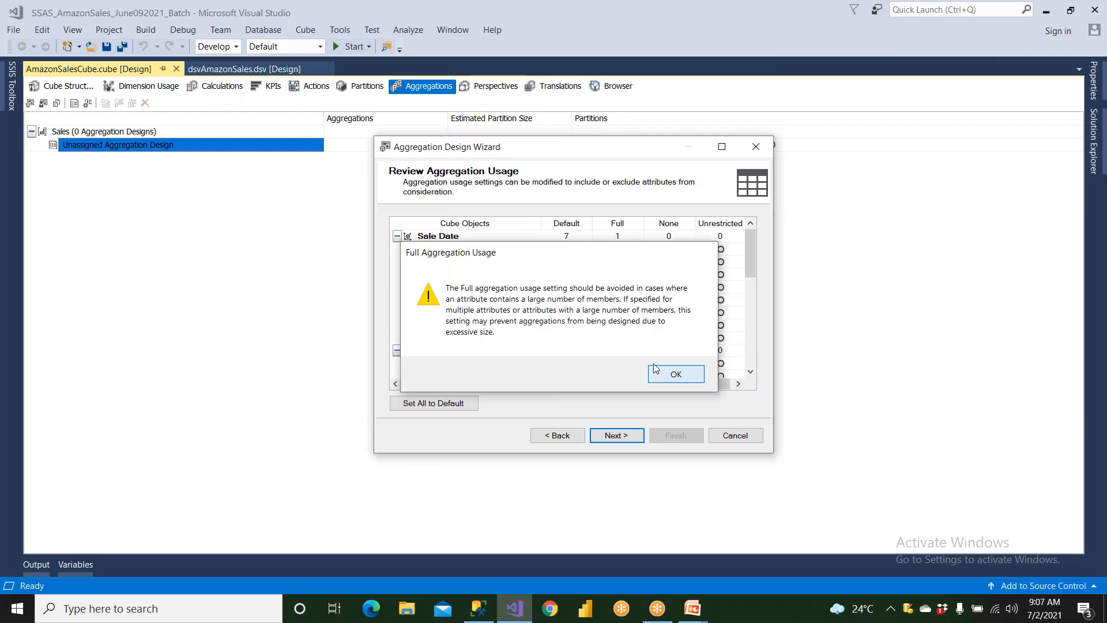
{"action": "left_click", "coordinate": [673, 374]}
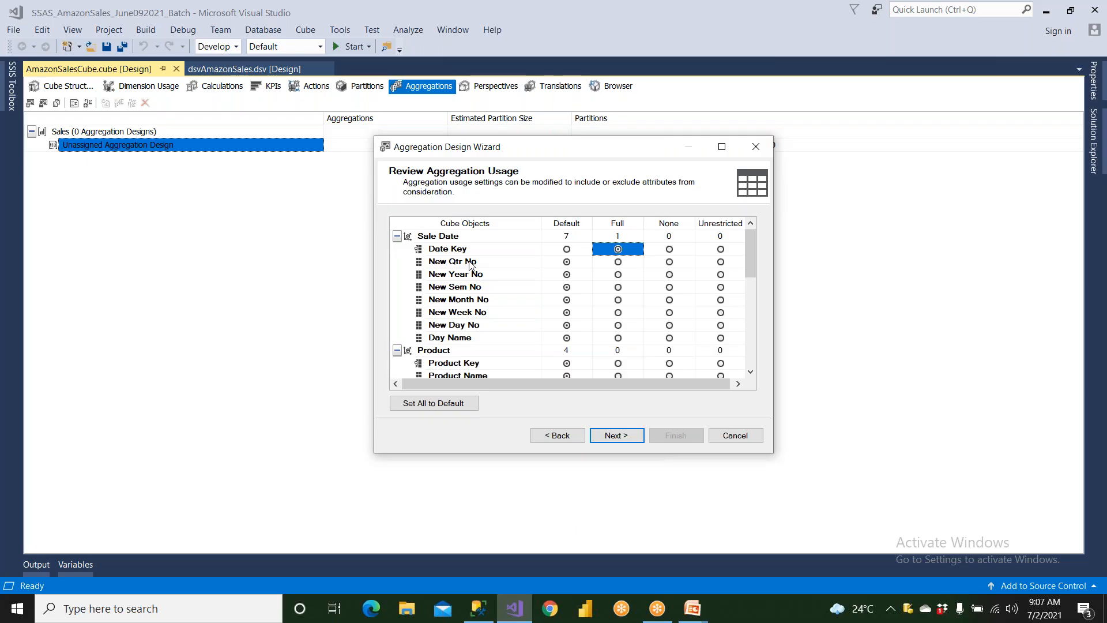
{"action": "left_click", "coordinate": [566, 248]}
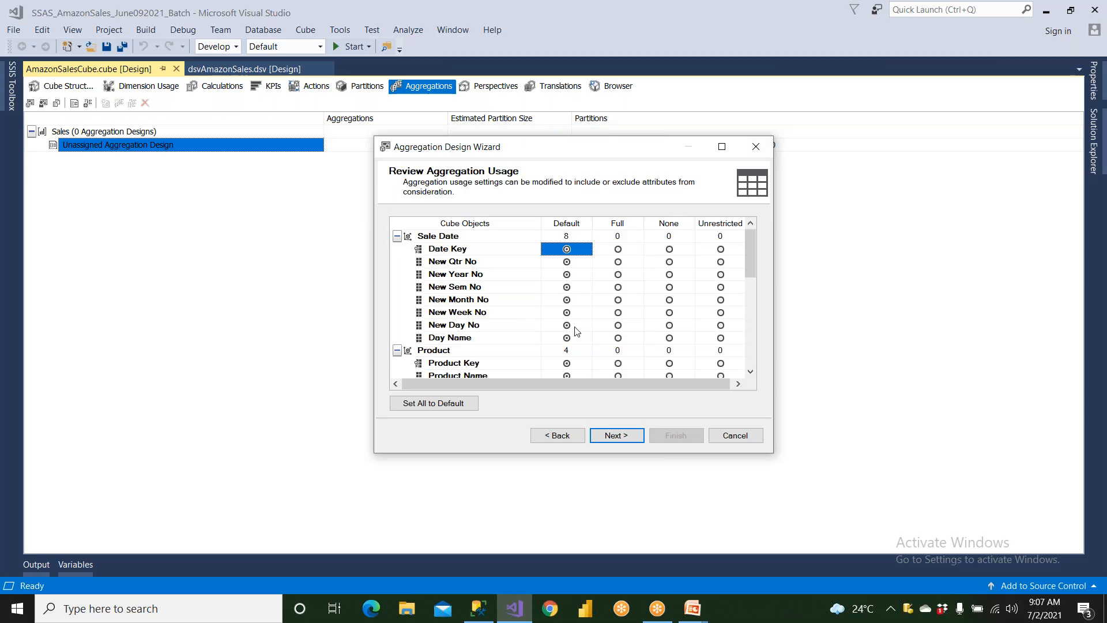
Set the aggregation usage of all cube objects to Default and review the listed dimension attributes
{"action": "scroll", "coordinate": [575, 331], "scroll_direction": "down", "scroll_amount": 7}
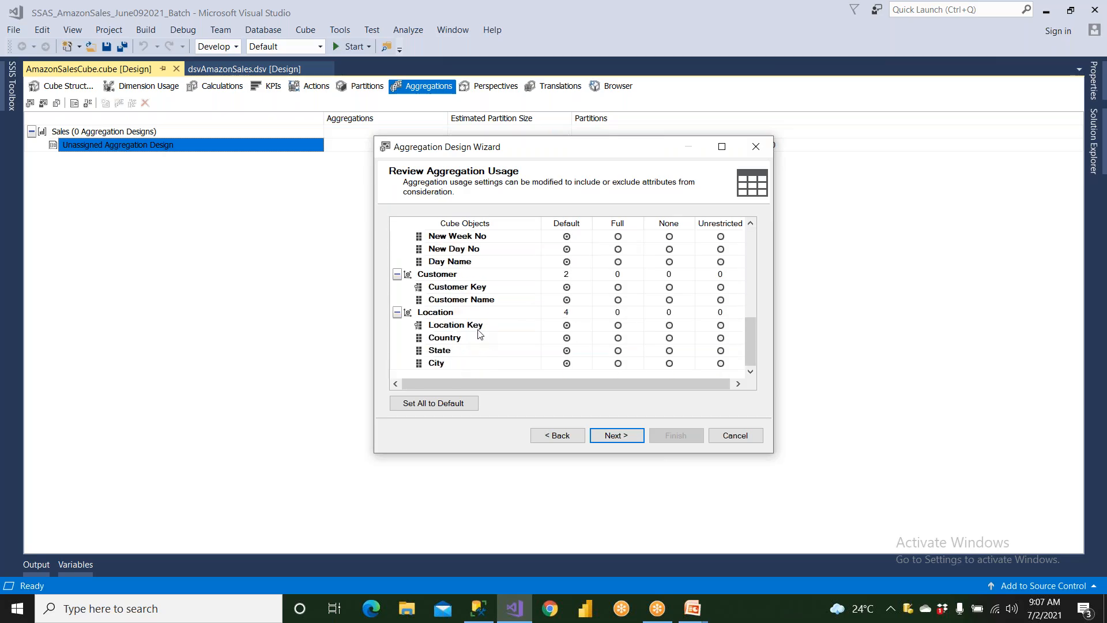
{"action": "left_click", "coordinate": [437, 402]}
{"action": "scroll", "coordinate": [541, 302], "scroll_direction": "up", "scroll_amount": 1}
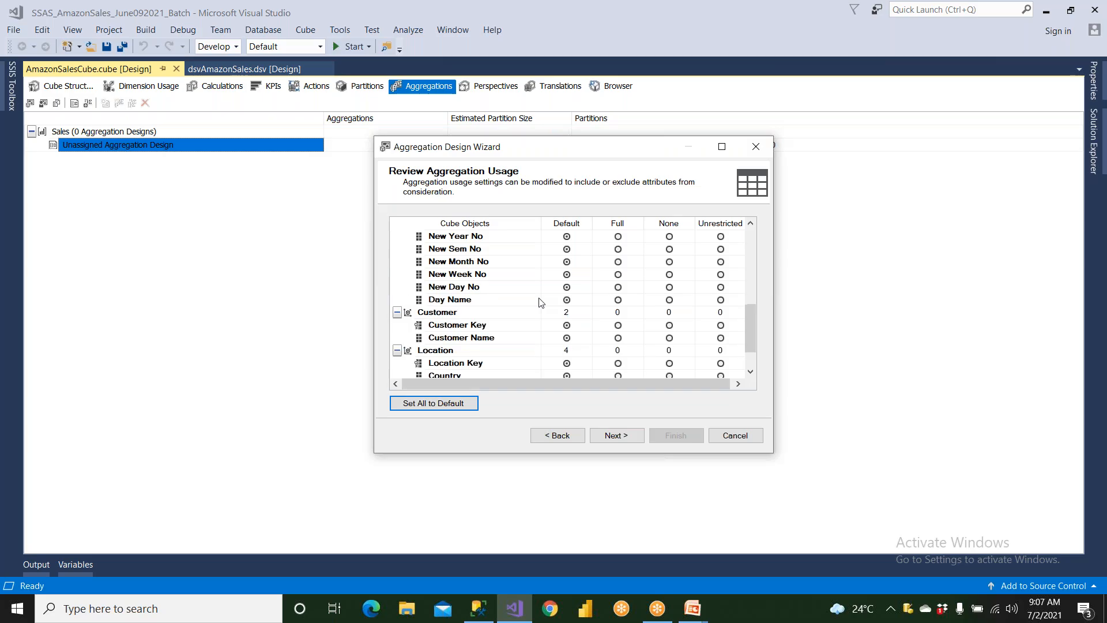
Keep the default aggregation usage, calculate the object counts automatically, and proceed to the aggregation options
{"action": "scroll", "coordinate": [540, 303], "scroll_direction": "up", "scroll_amount": 1}
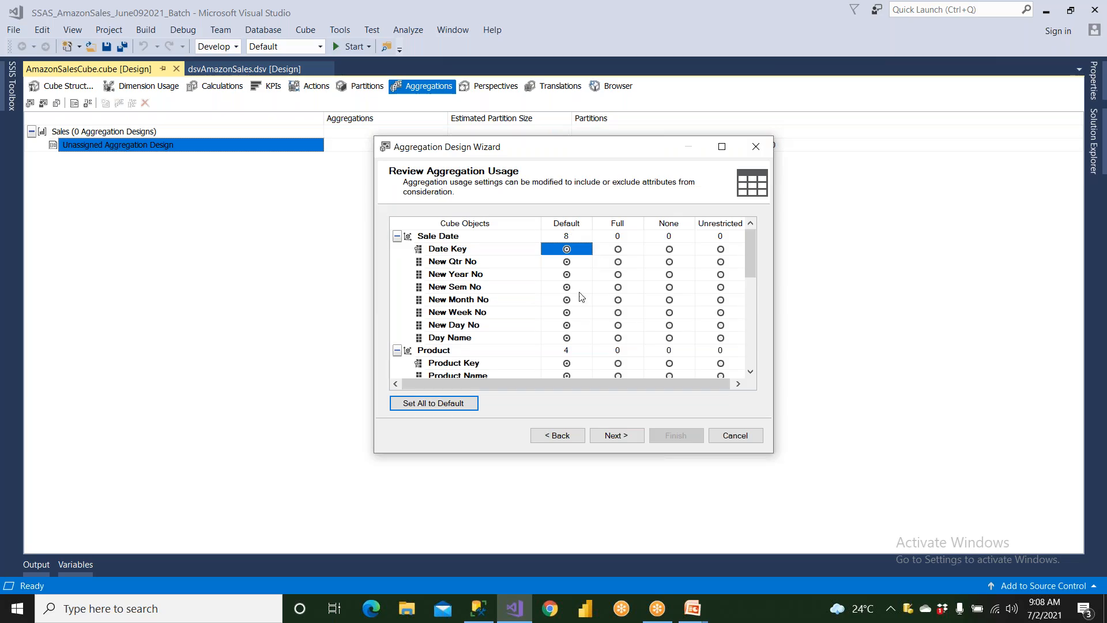
{"action": "left_click", "coordinate": [636, 436]}
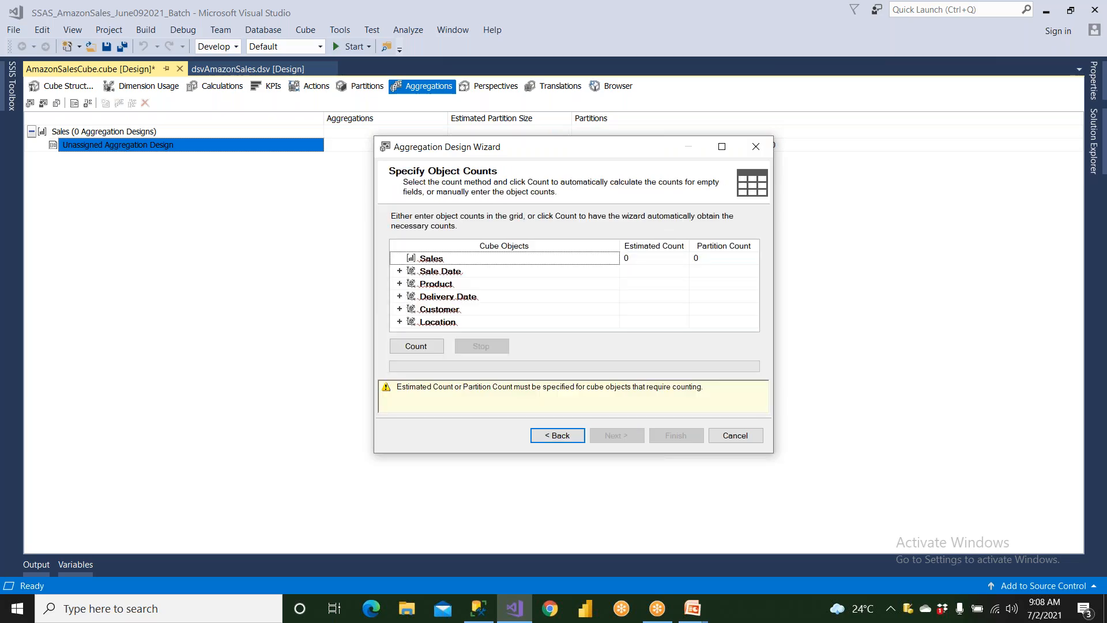
{"action": "left_click", "coordinate": [424, 347]}
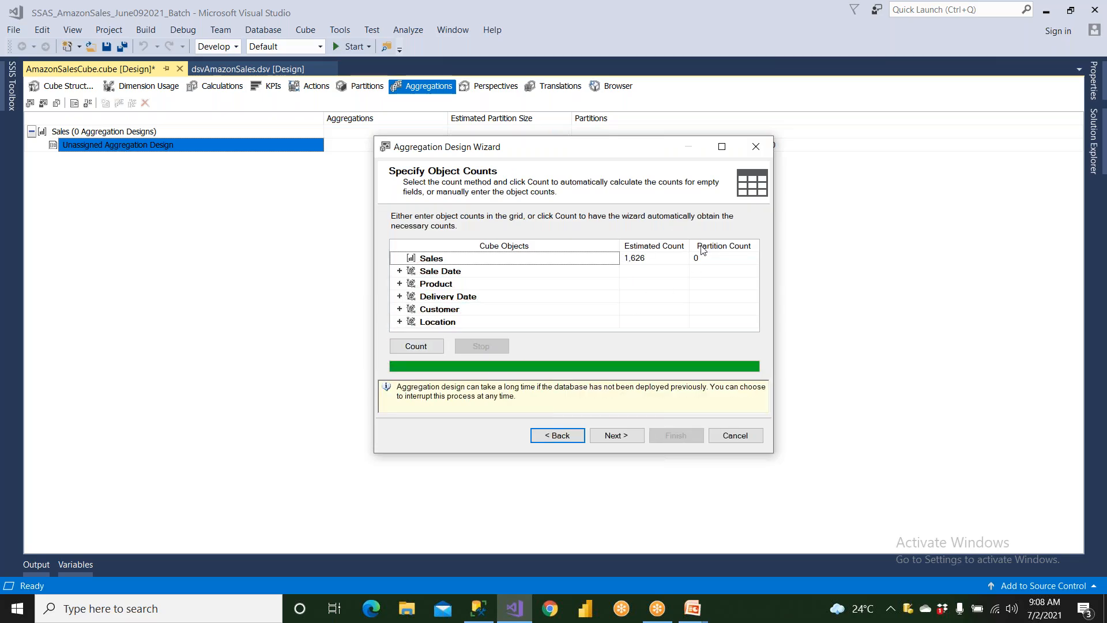
{"action": "left_click", "coordinate": [610, 437]}
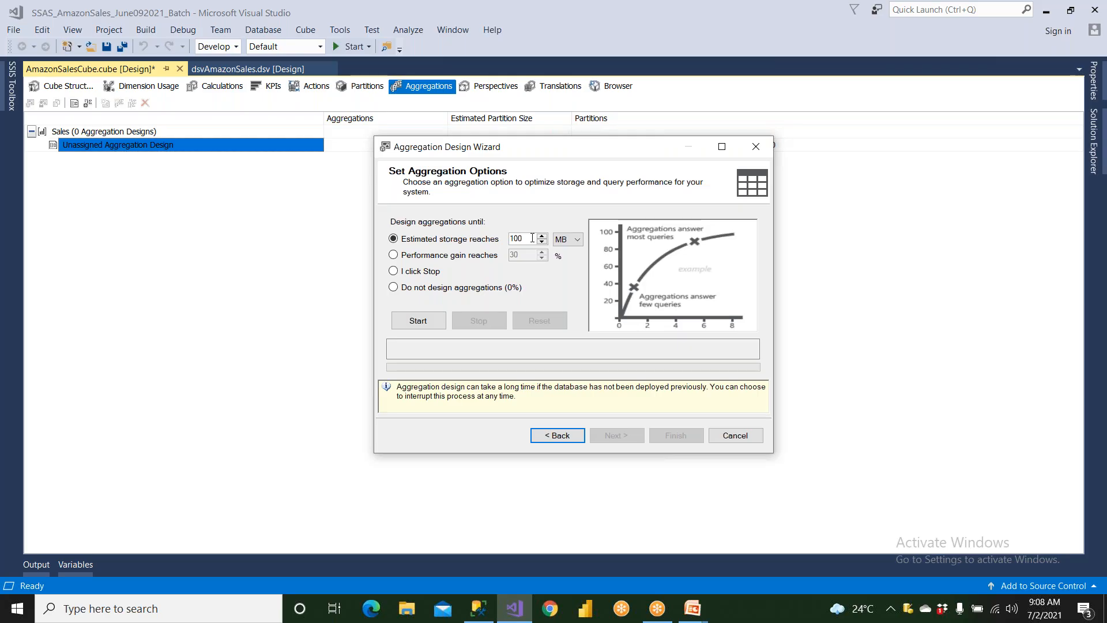
Try the performance gain, "I click Stop" and "Do not design aggregations" choices for when aggregation design ends
{"action": "left_click", "coordinate": [421, 259]}
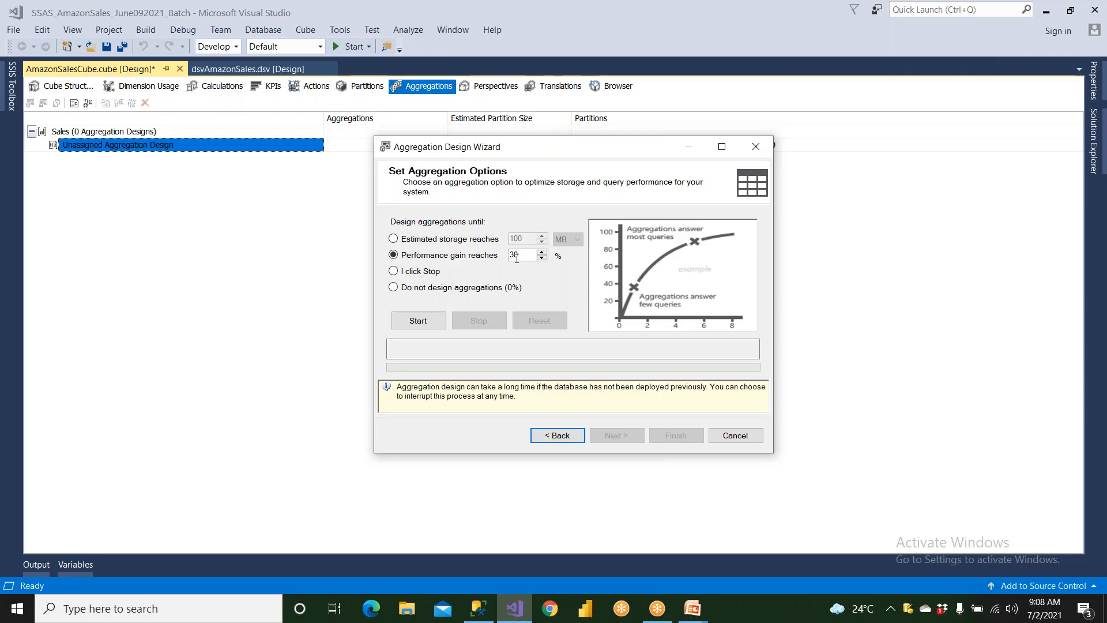
{"action": "left_click", "coordinate": [428, 275]}
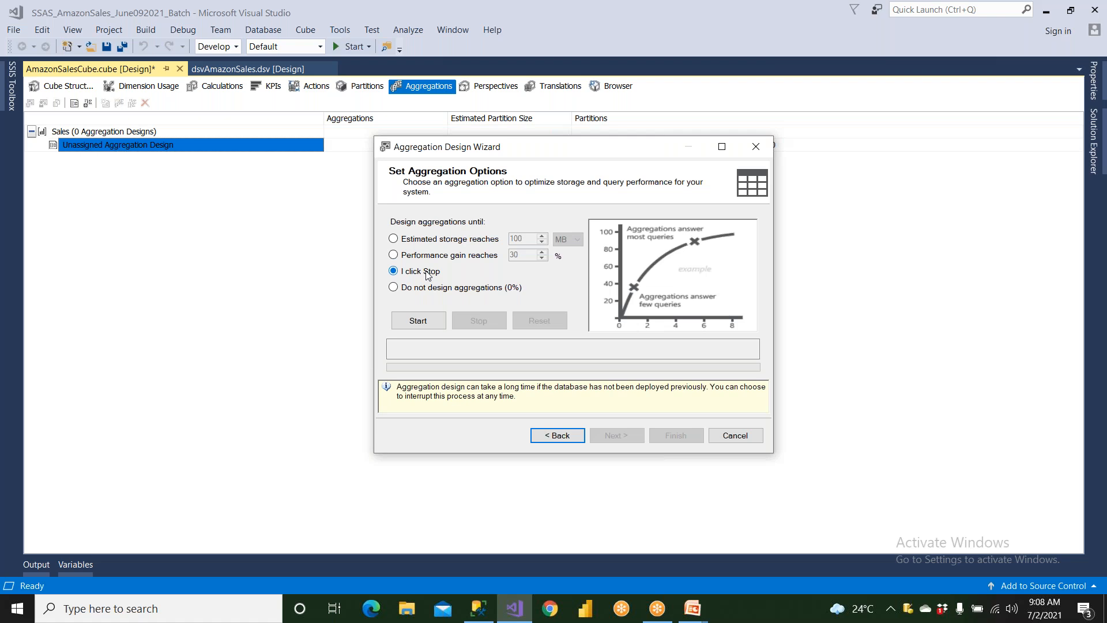
{"action": "left_click", "coordinate": [419, 256]}
{"action": "left_click", "coordinate": [430, 291]}
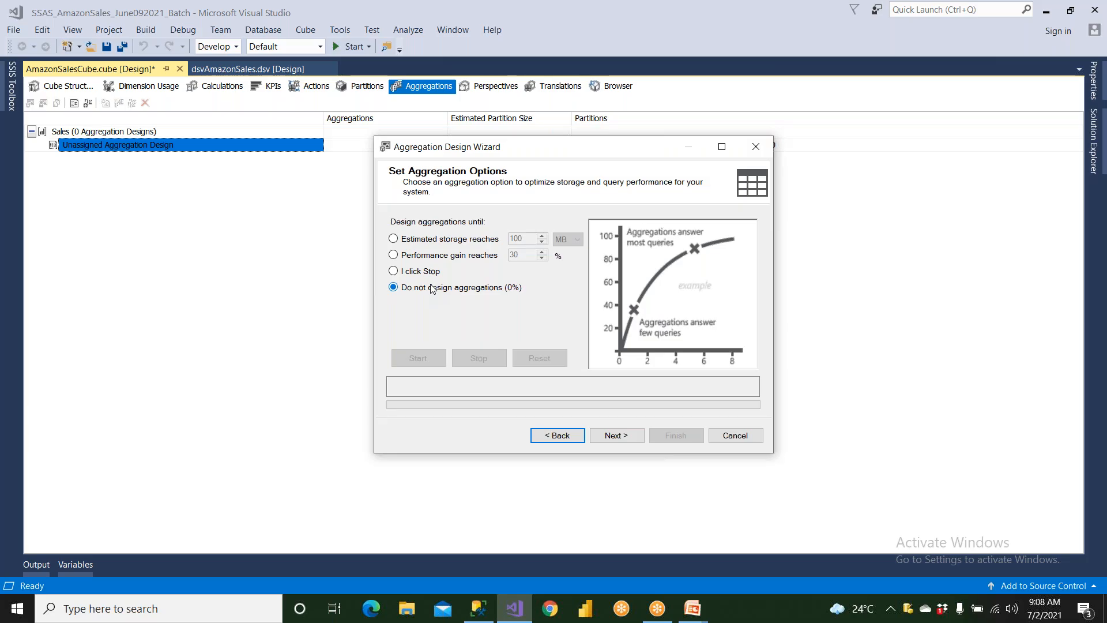
{"action": "left_click", "coordinate": [427, 275]}
Design aggregations until the performance gain reaches 40%
{"action": "left_click", "coordinate": [424, 257]}
{"action": "left_click_drag", "start_coordinate": [519, 255], "coordinate": [505, 252]}
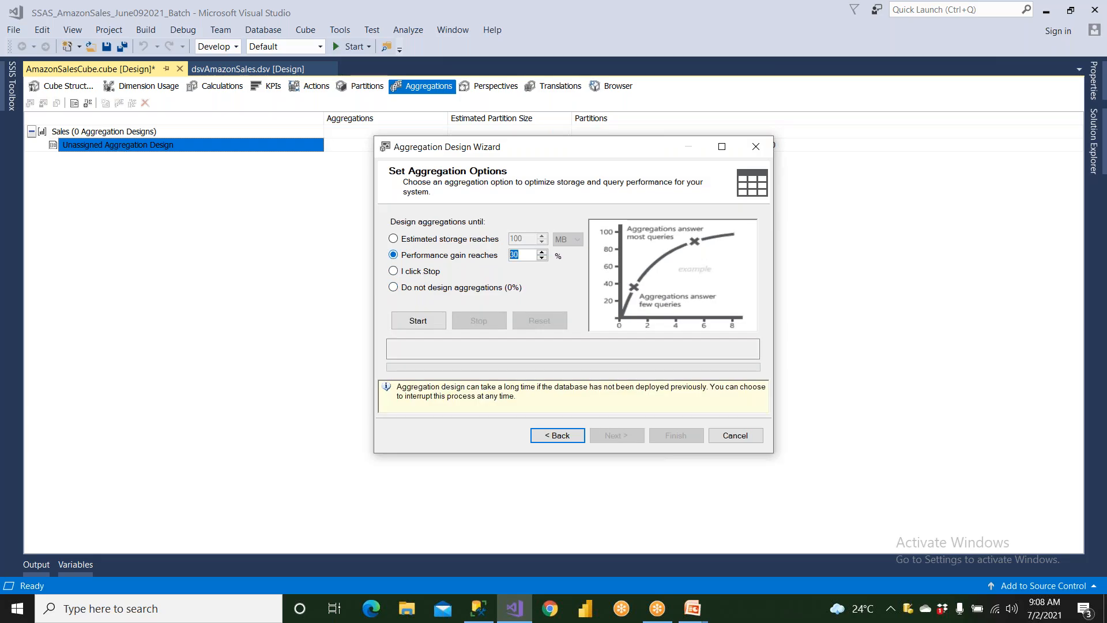
{"action": "type", "text": "40"}
{"action": "left_click", "coordinate": [433, 321]}
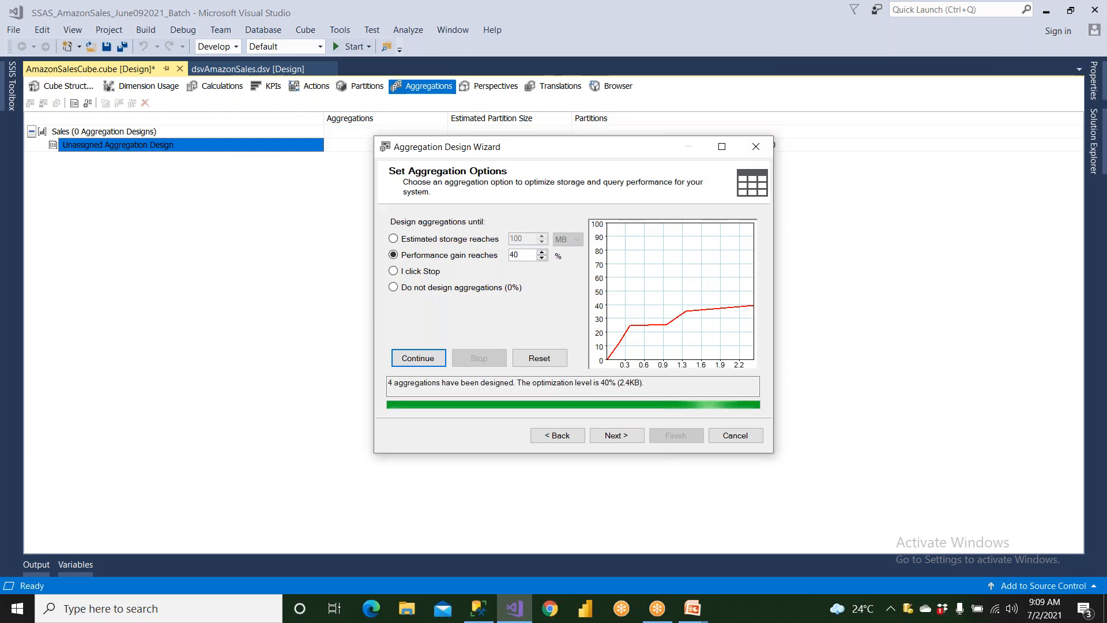
Finish the wizard with the design named AggregationDesign1, saving the aggregations without processing them
{"action": "left_click", "coordinate": [614, 435]}
{"action": "left_click", "coordinate": [476, 229]}
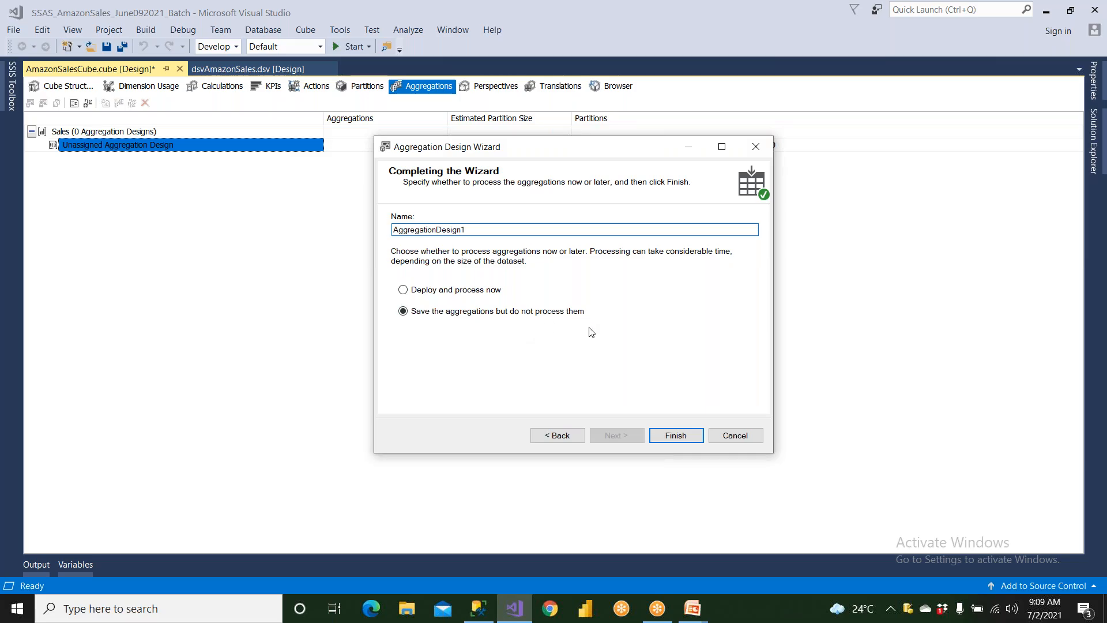
{"action": "left_click", "coordinate": [675, 435]}
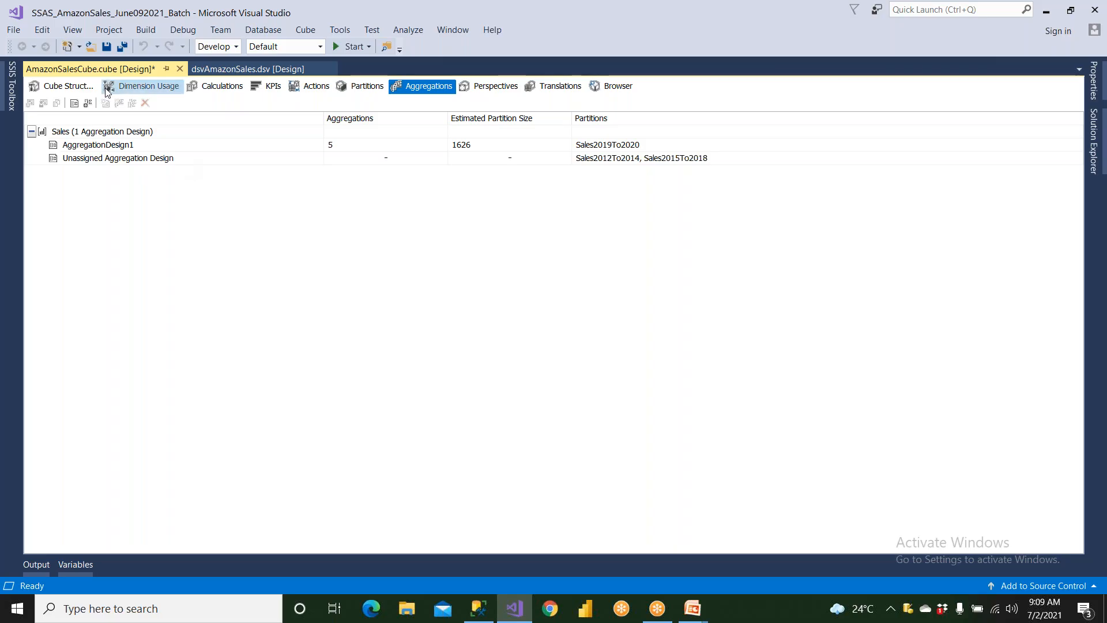
Build and deploy the SSAS_AmazonSales_June092021_Batch project, run Process Full on AmazonSalesCubeDB, and close the processing and deployment windows
{"action": "left_click", "coordinate": [120, 144]}
{"action": "left_click", "coordinate": [1093, 139]}
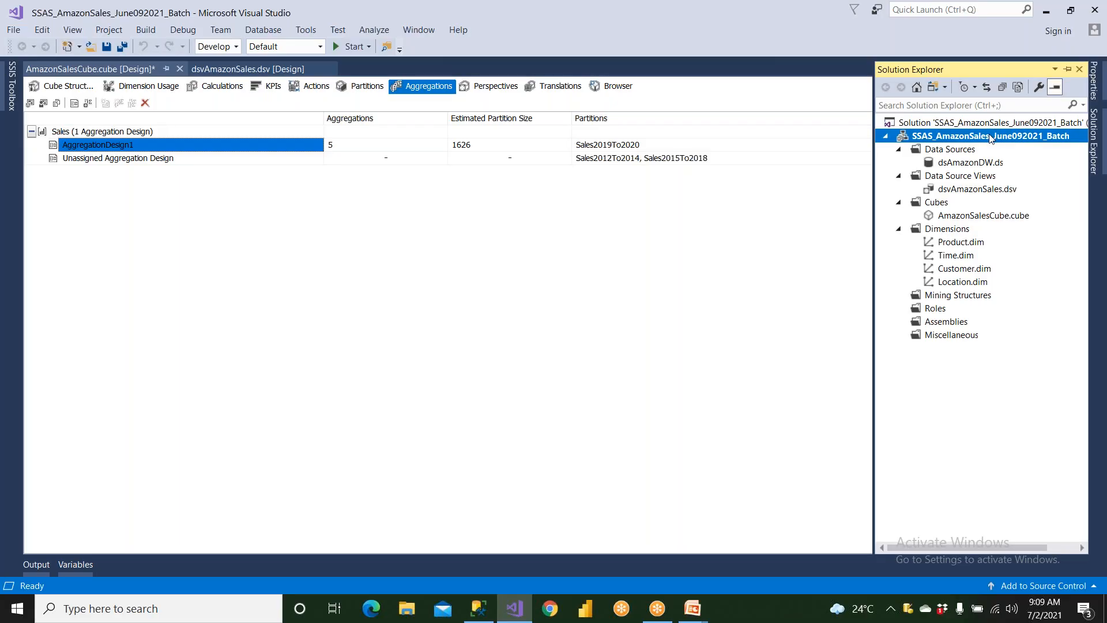
{"action": "right_click", "coordinate": [990, 138]}
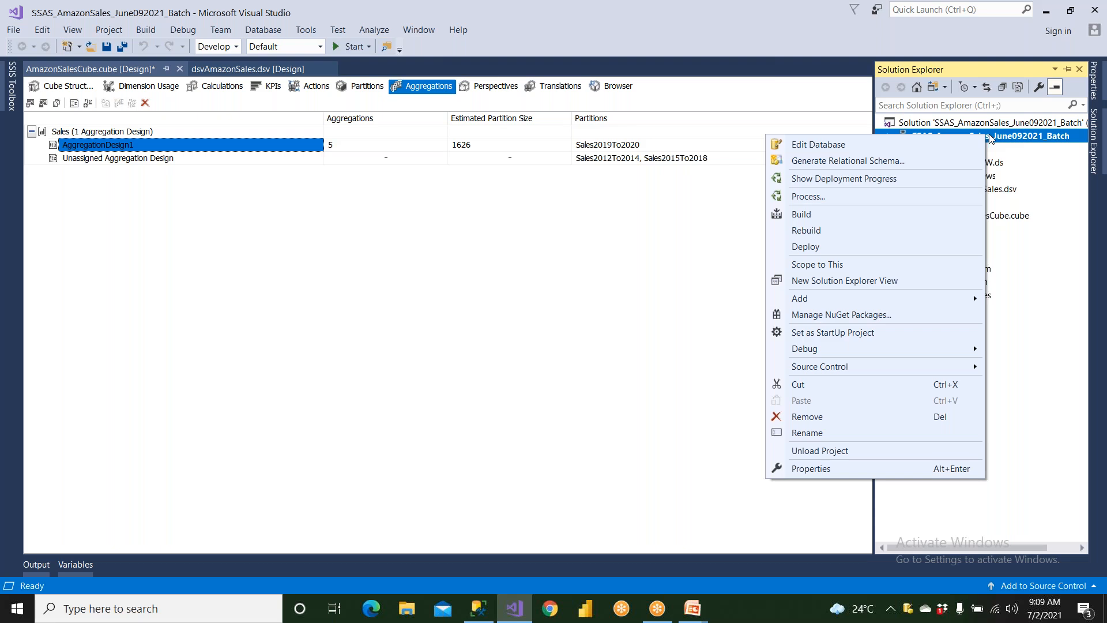
{"action": "left_click", "coordinate": [890, 197]}
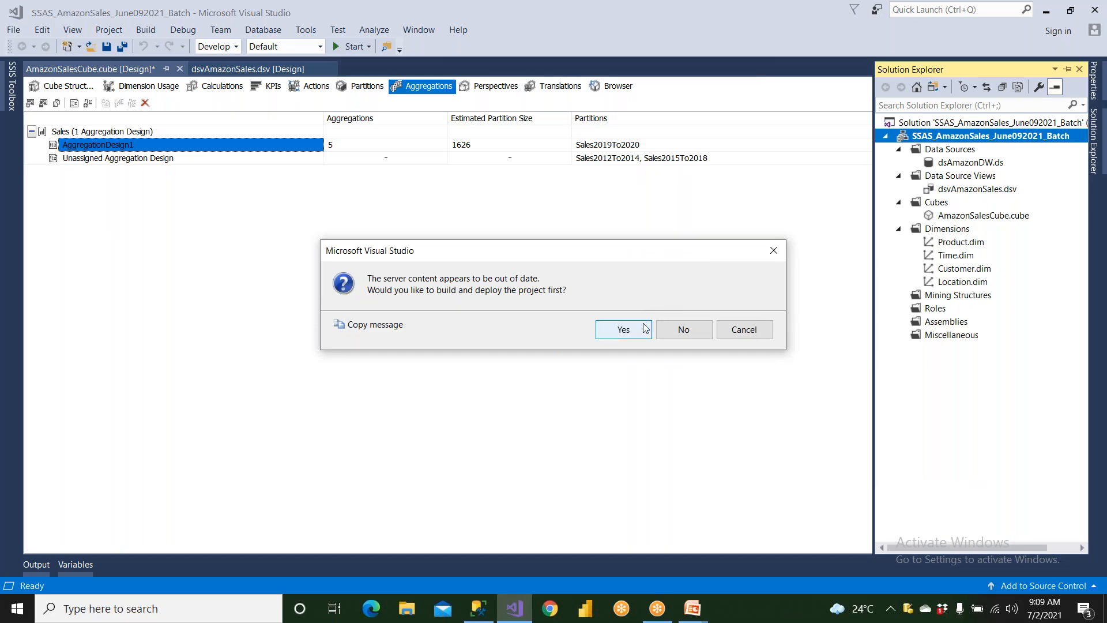
{"action": "left_click", "coordinate": [645, 328]}
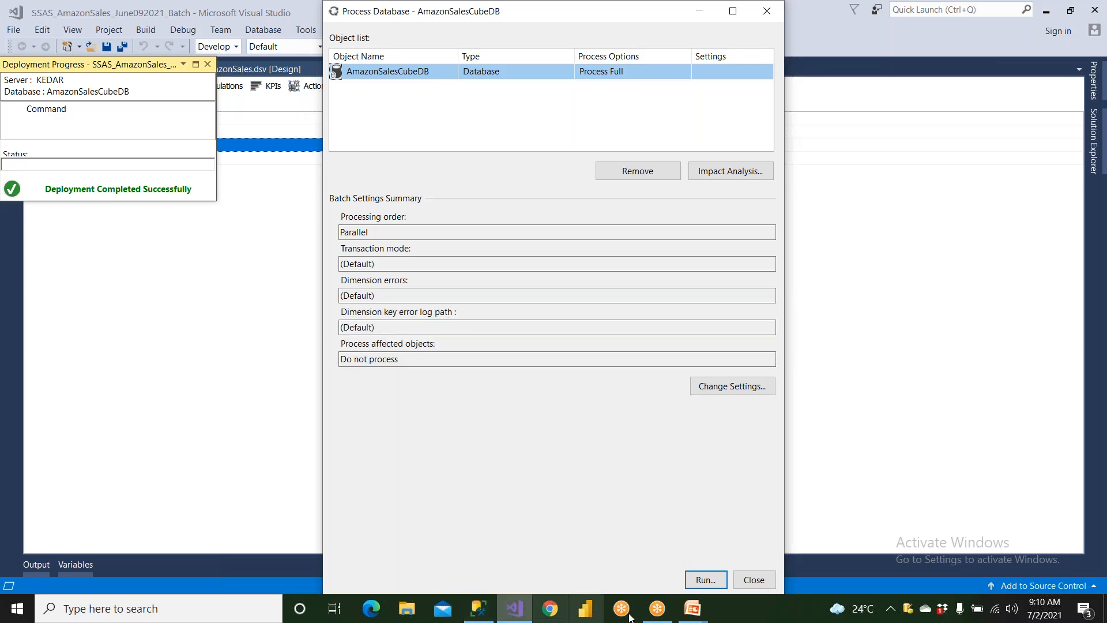
{"action": "left_click", "coordinate": [709, 580]}
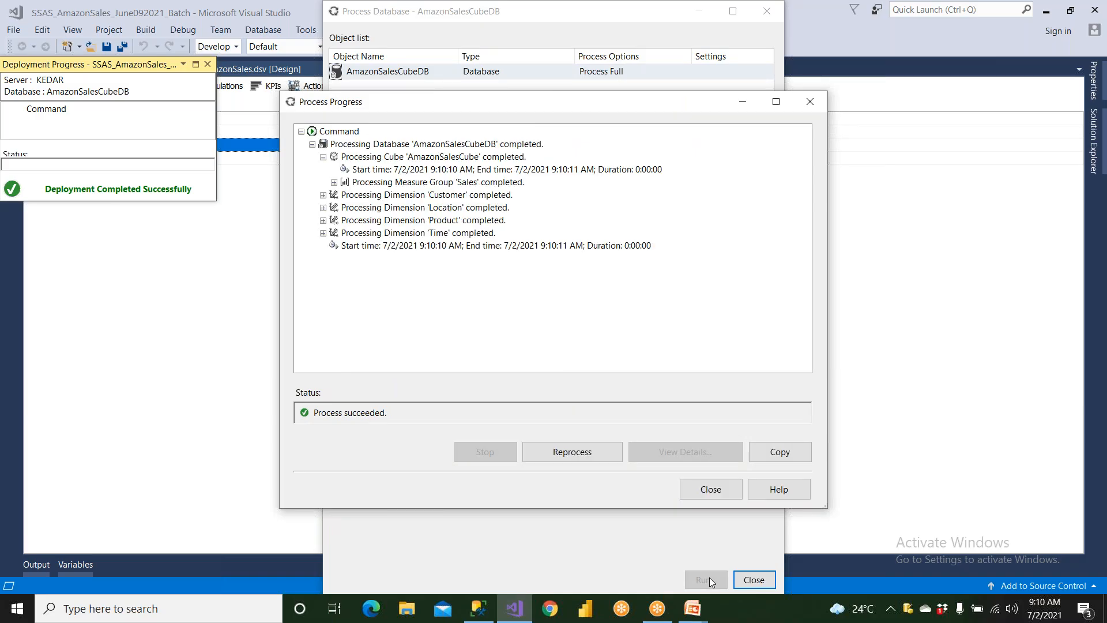
{"action": "left_click", "coordinate": [729, 488]}
{"action": "left_click", "coordinate": [754, 579]}
{"action": "left_click", "coordinate": [207, 65]}
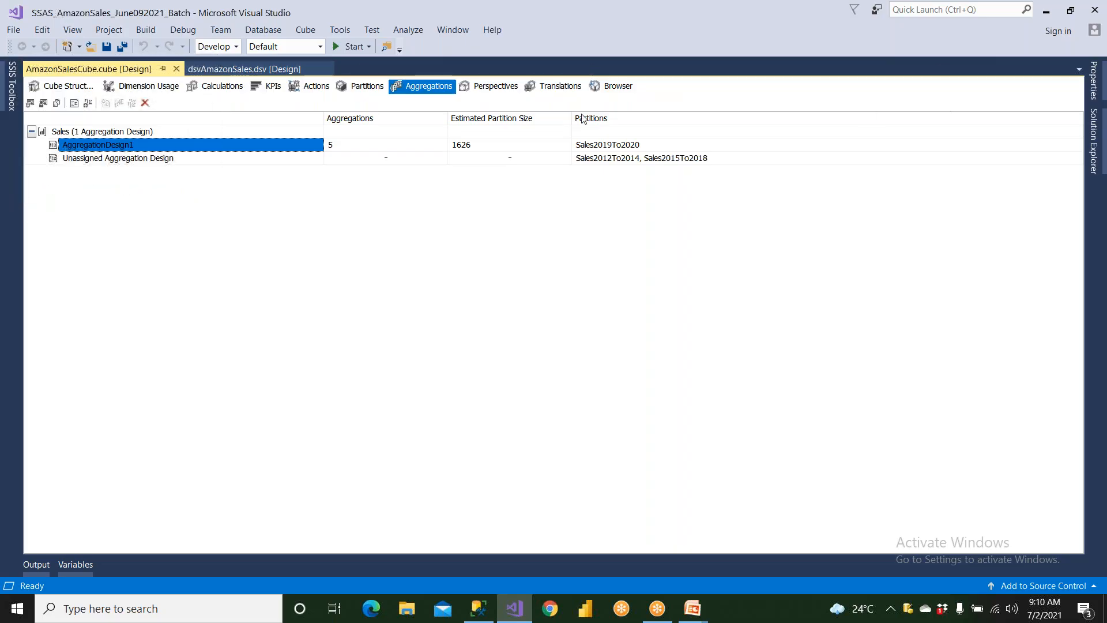
{"action": "left_click", "coordinate": [77, 91]}
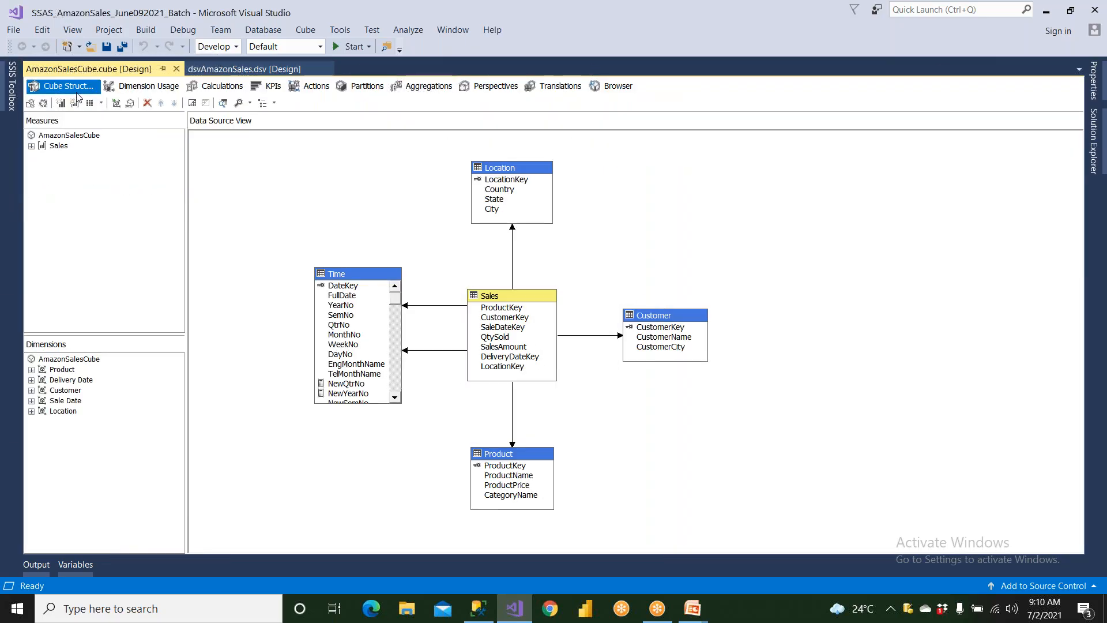
{"action": "left_click", "coordinate": [149, 85]}
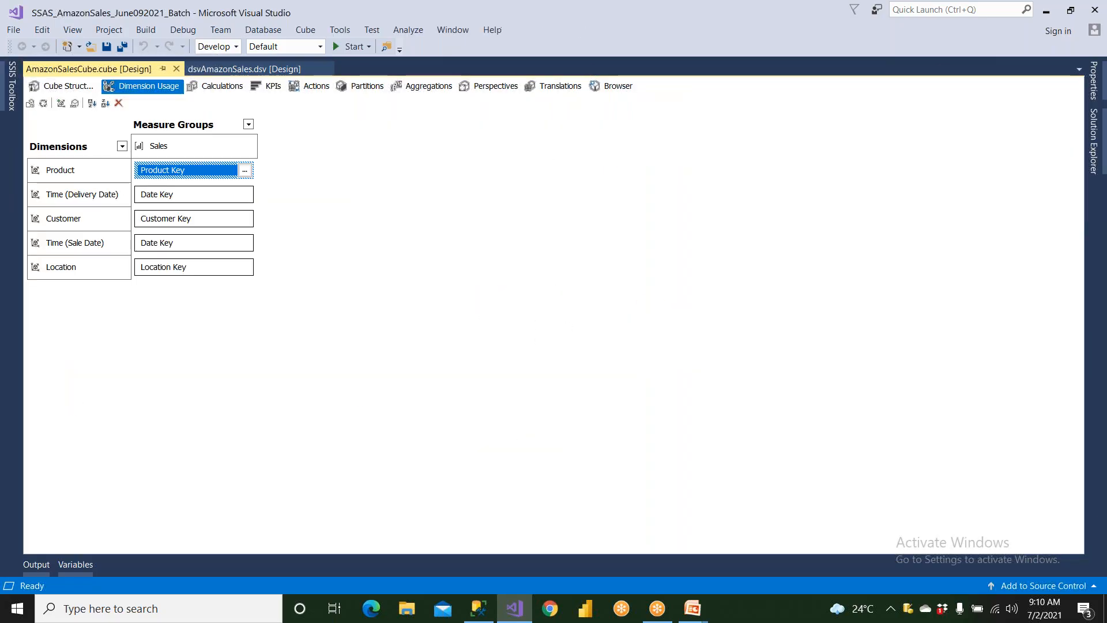
{"action": "left_click", "coordinate": [64, 86]}
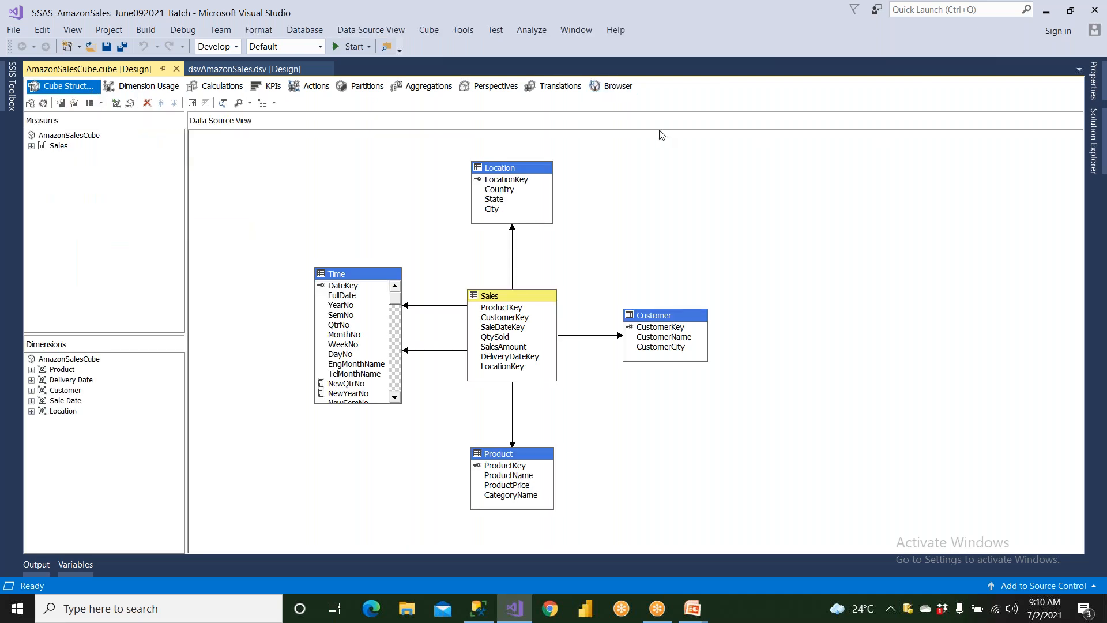
Open the Product dimension's design and show the properties of its Category Name attribute
{"action": "left_click", "coordinate": [1094, 144]}
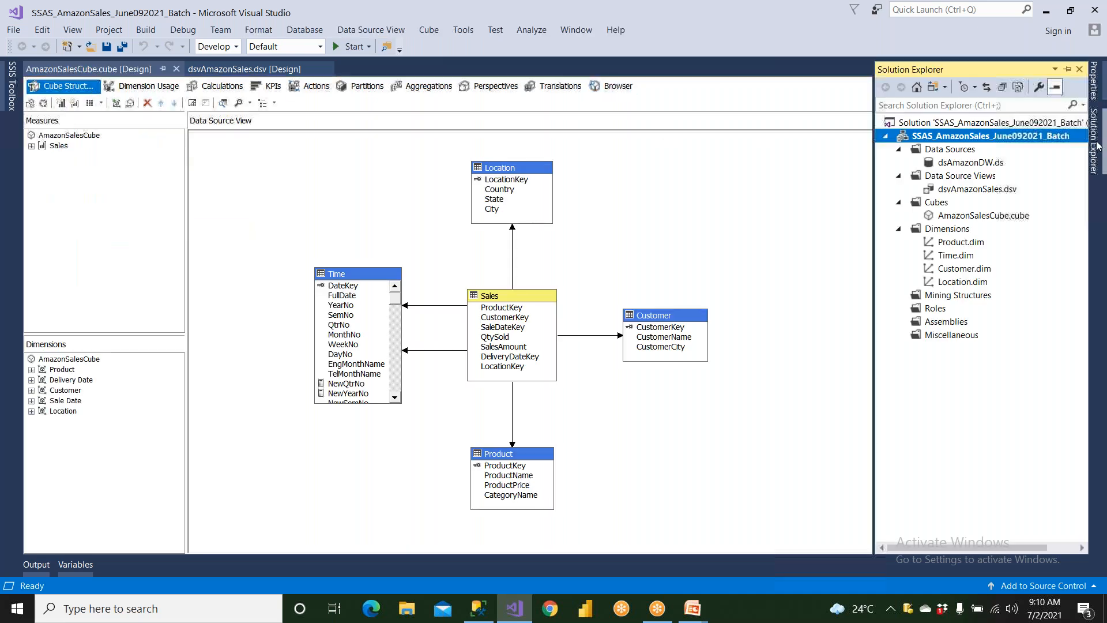
{"action": "double_click", "coordinate": [962, 242]}
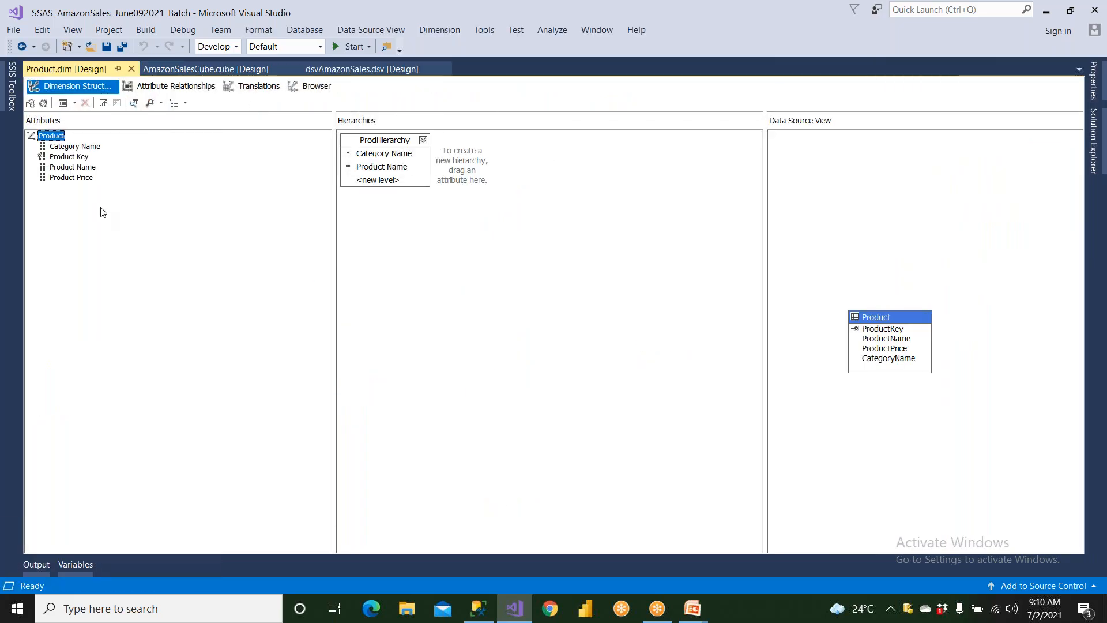
{"action": "left_click", "coordinate": [75, 147]}
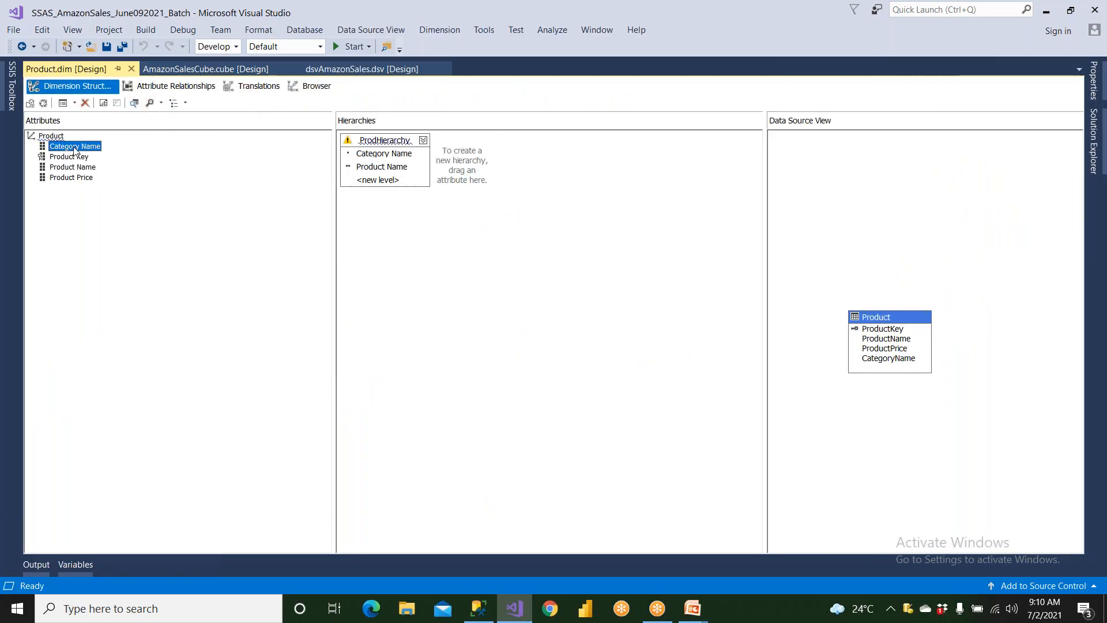
{"action": "right_click", "coordinate": [74, 148]}
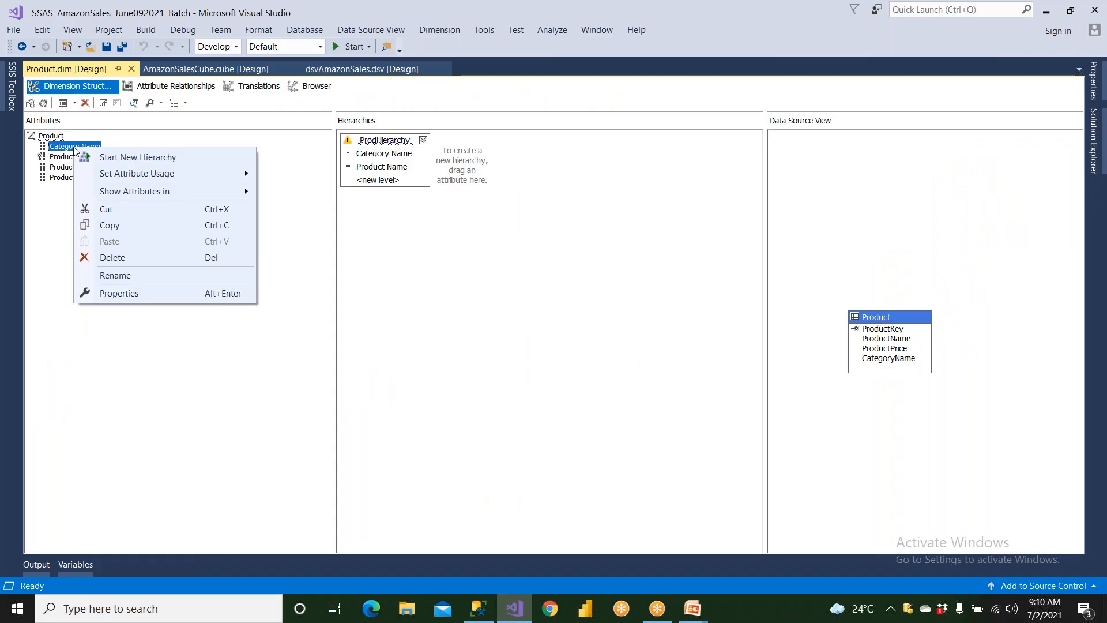
{"action": "left_click", "coordinate": [119, 294]}
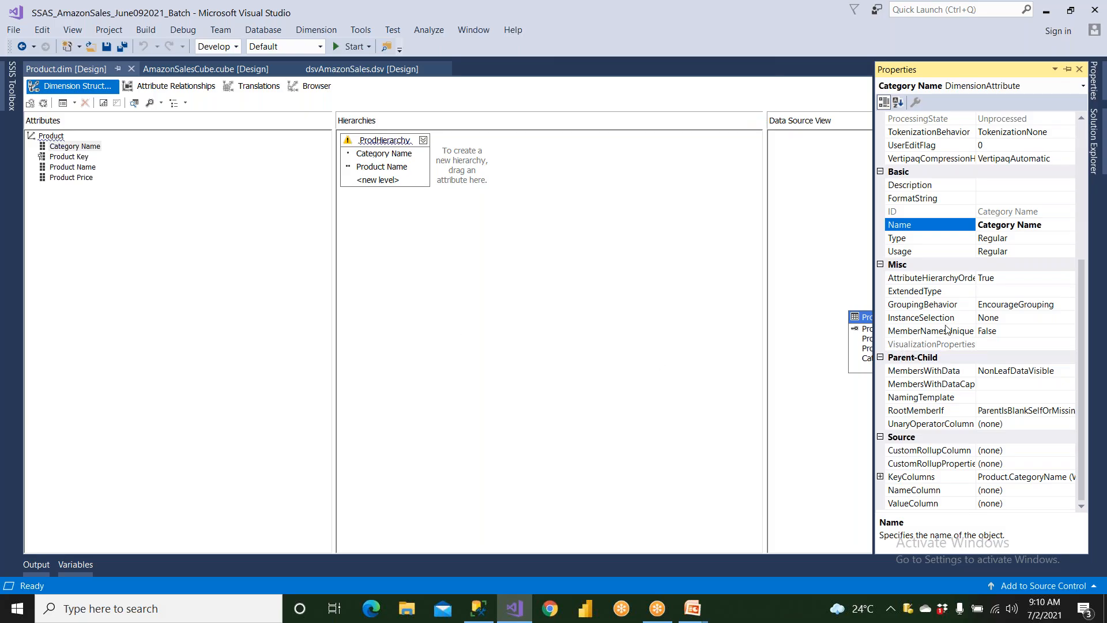
Try setting the Category Name attribute's IsAggregatable property to False and return it to True
{"action": "scroll", "coordinate": [974, 293], "scroll_direction": "up", "scroll_amount": 6}
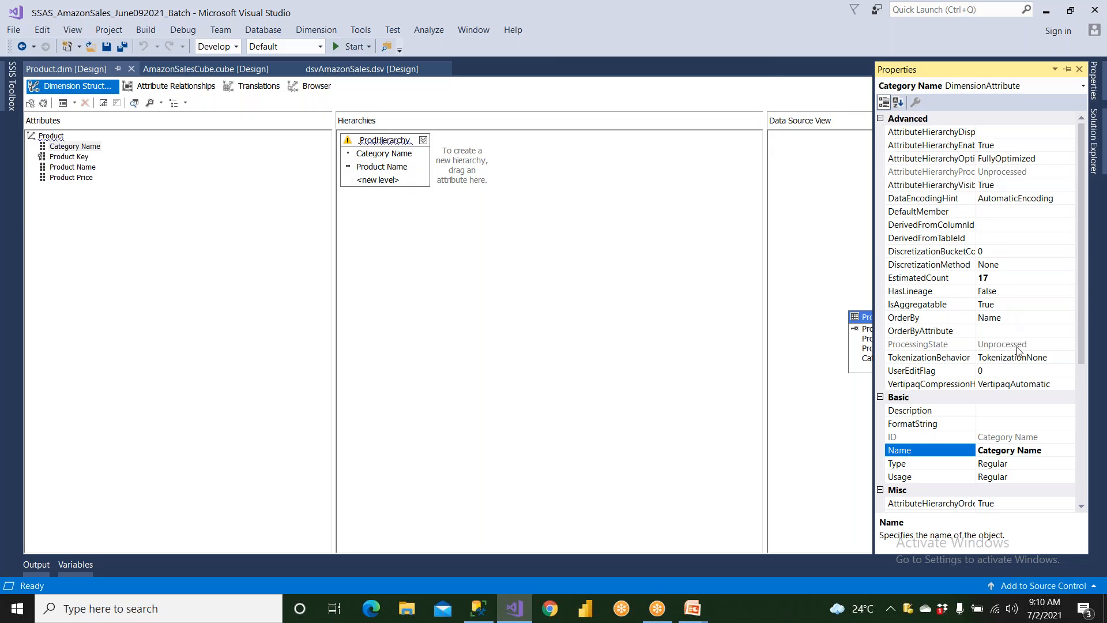
{"action": "scroll", "coordinate": [1017, 350], "scroll_direction": "down", "scroll_amount": 1}
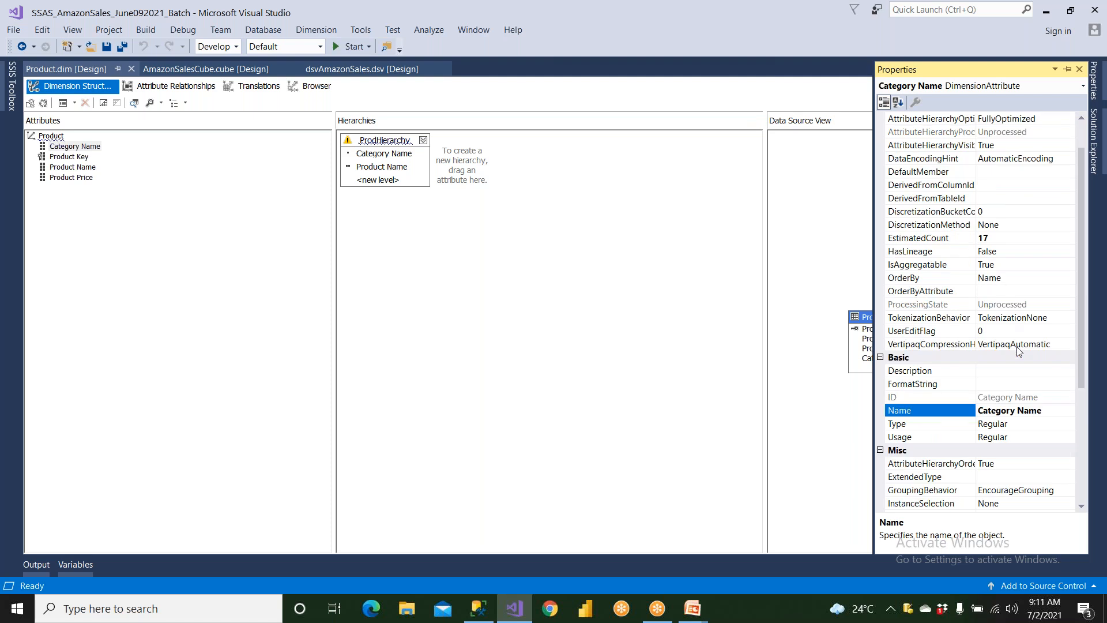
{"action": "scroll", "coordinate": [1018, 350], "scroll_direction": "down", "scroll_amount": 2}
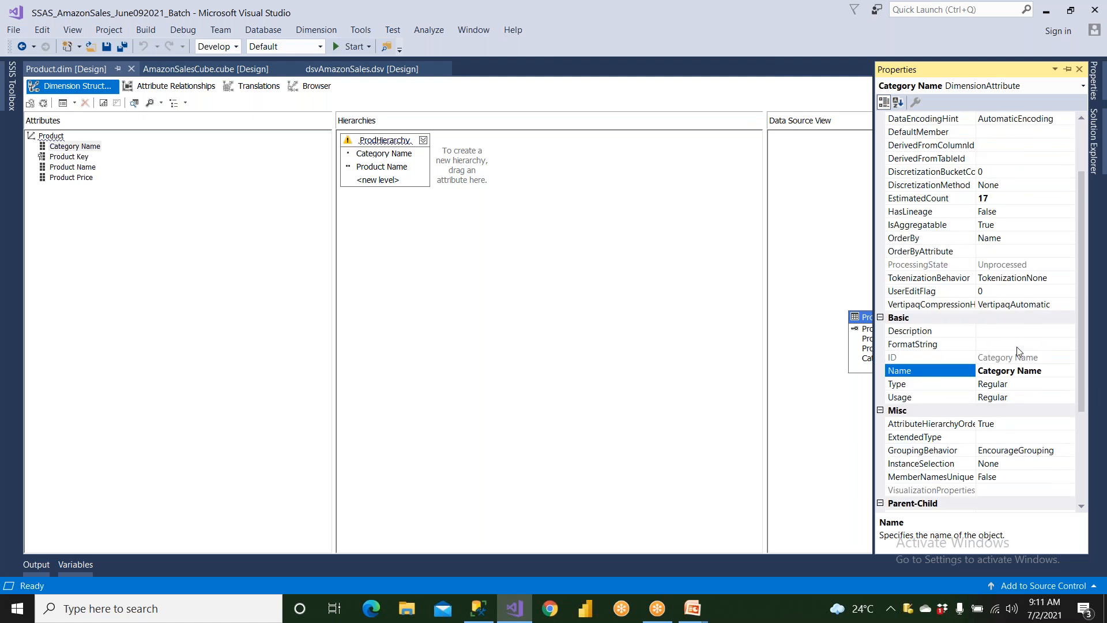
{"action": "scroll", "coordinate": [1018, 351], "scroll_direction": "down", "scroll_amount": 3}
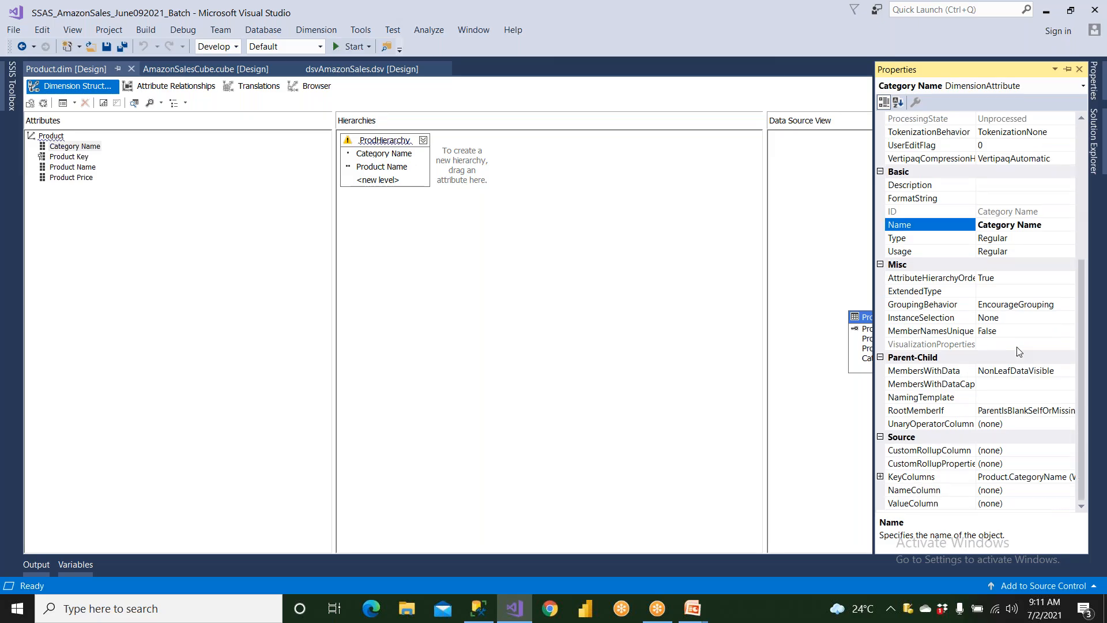
{"action": "scroll", "coordinate": [1017, 350], "scroll_direction": "up", "scroll_amount": 6}
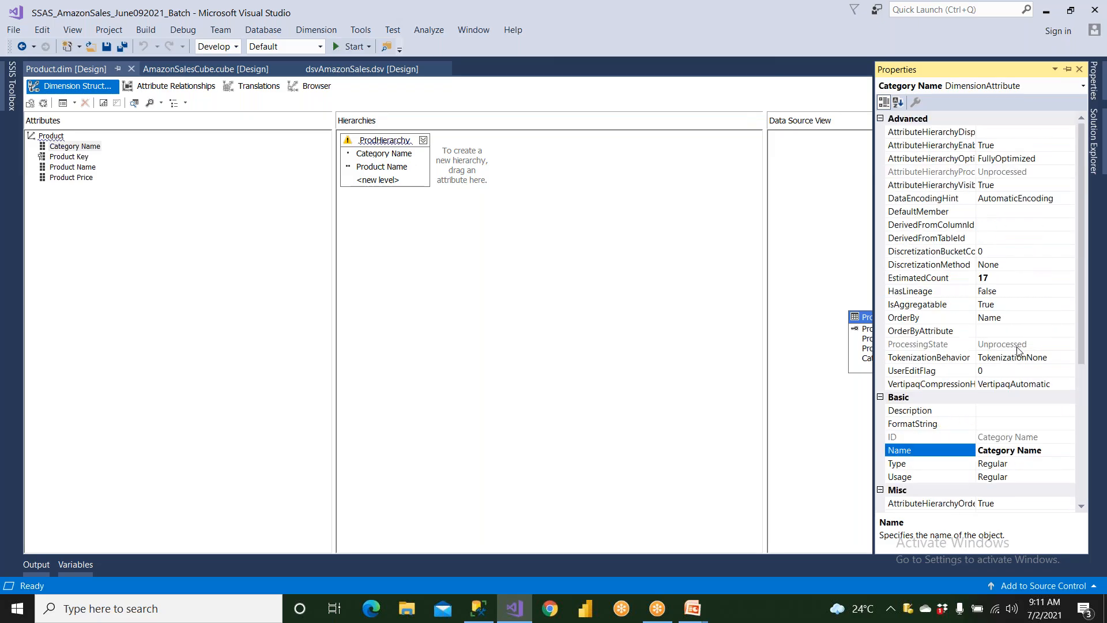
{"action": "left_click", "coordinate": [920, 305]}
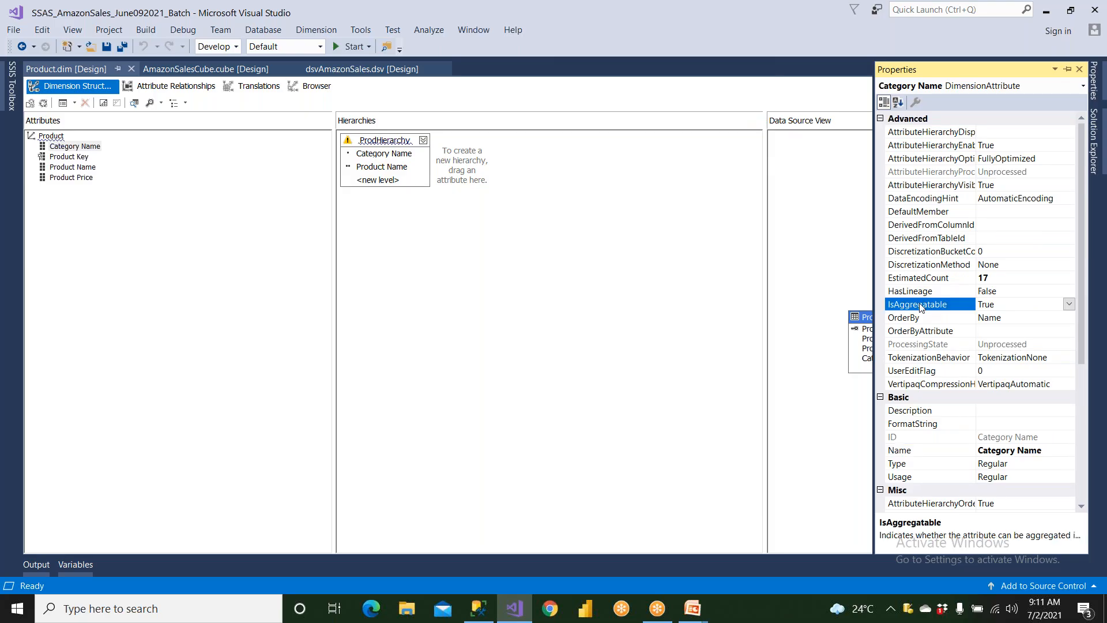
{"action": "left_click", "coordinate": [1069, 304]}
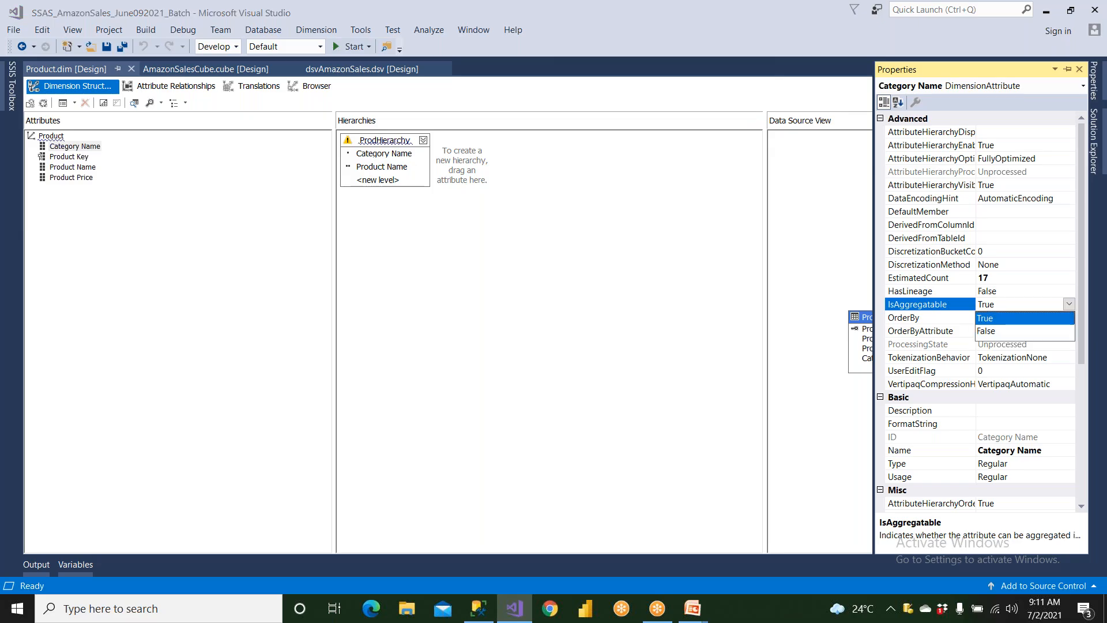
{"action": "left_click", "coordinate": [1003, 331]}
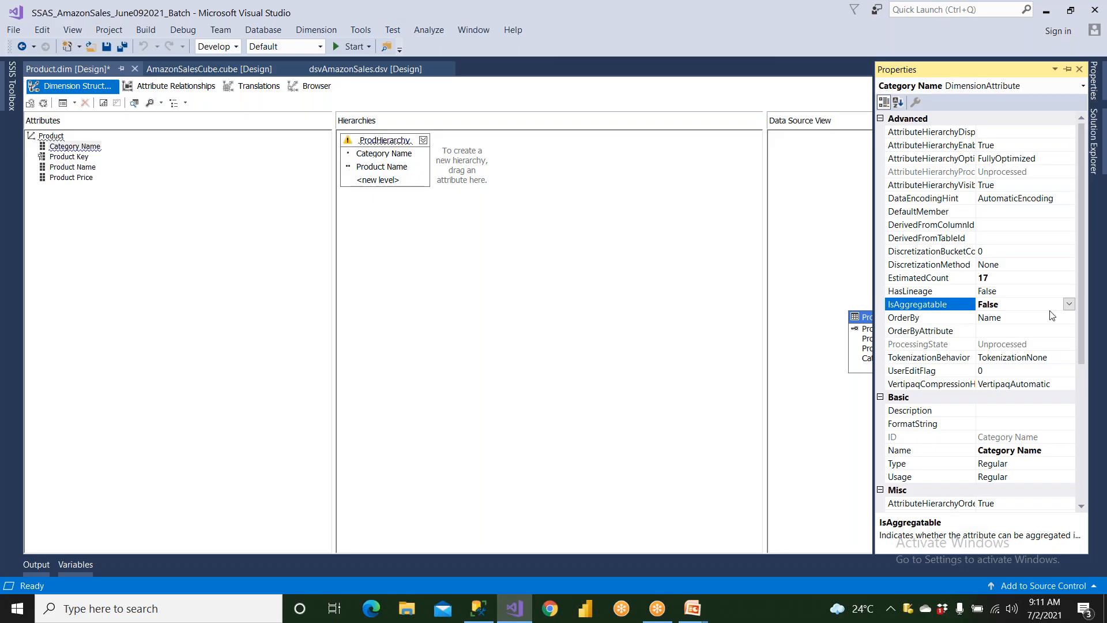
{"action": "left_click", "coordinate": [1068, 304]}
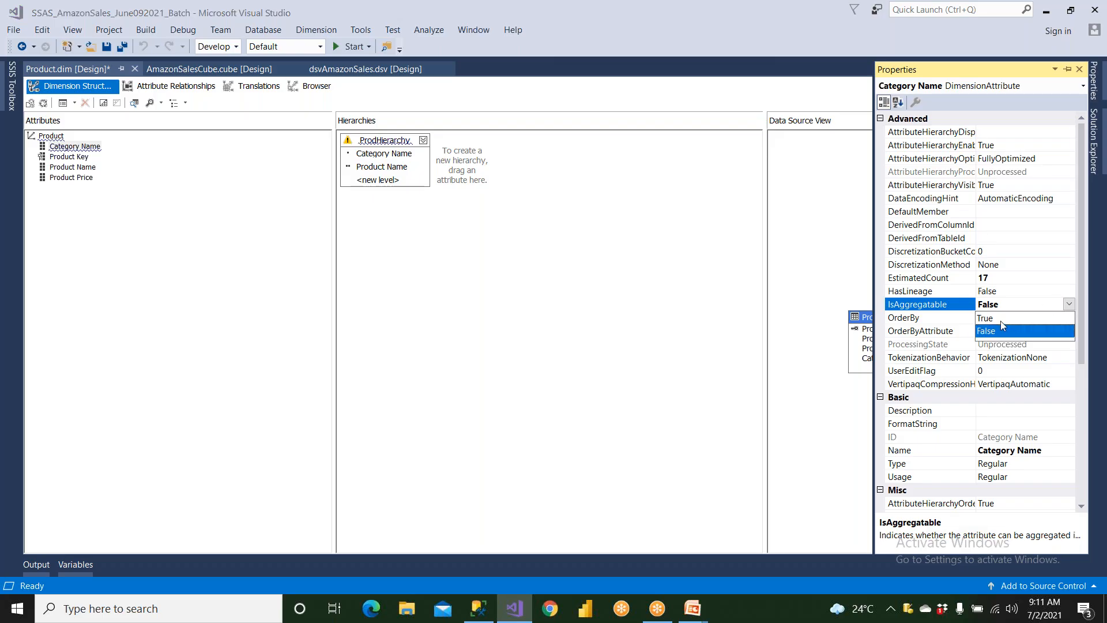
{"action": "left_click", "coordinate": [1000, 319]}
Show the Product Price attribute's properties, check its IsAggregatable setting, and close the properties
{"action": "left_click", "coordinate": [71, 177]}
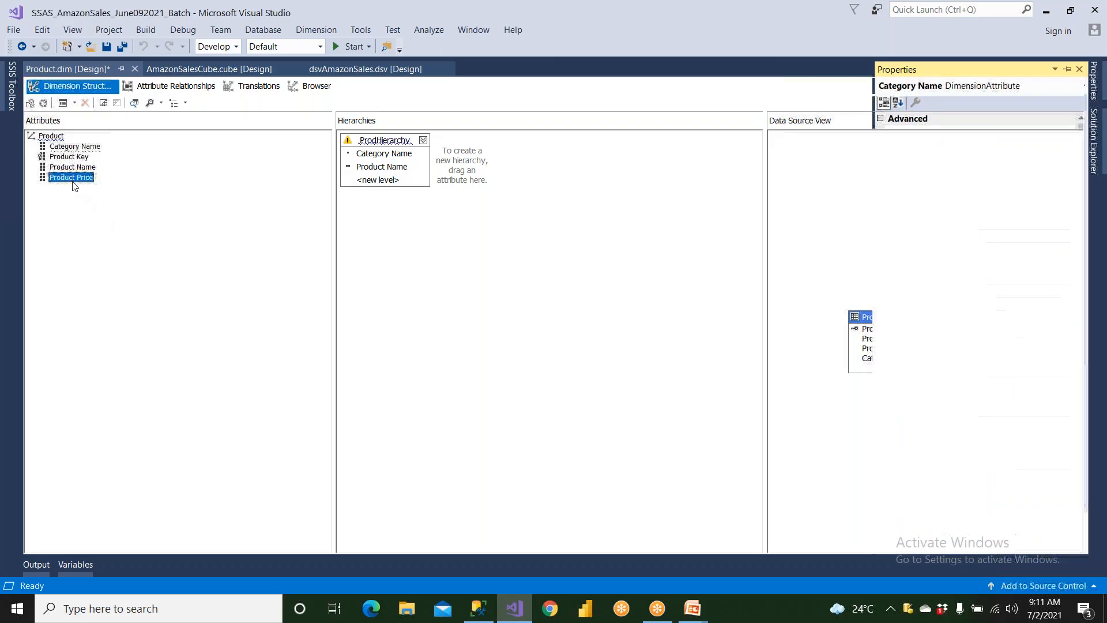
{"action": "right_click", "coordinate": [73, 182]}
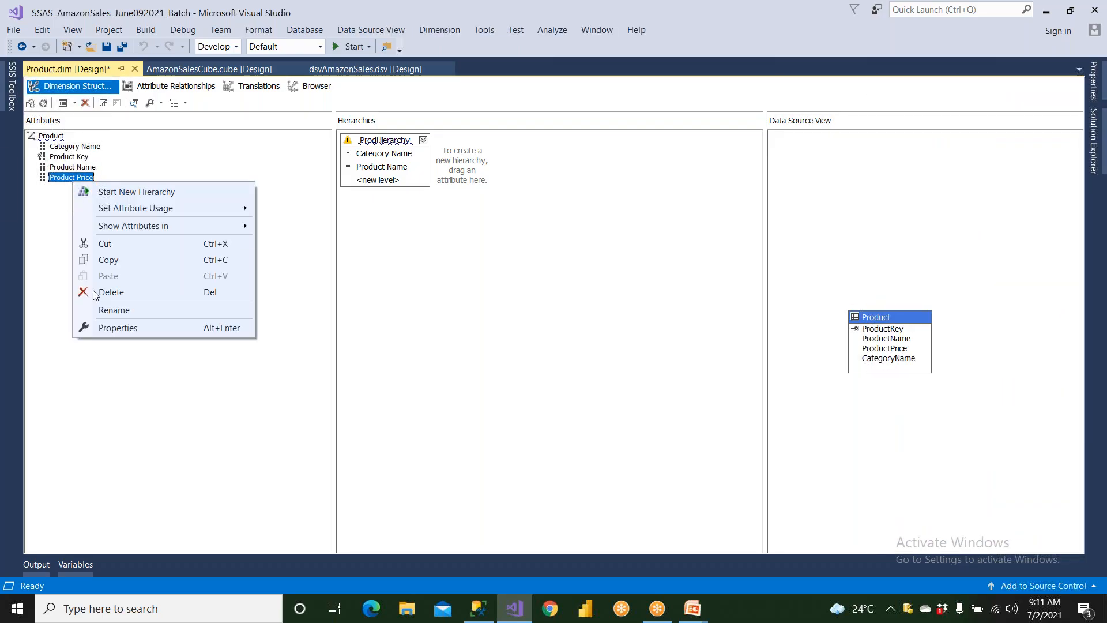
{"action": "left_click", "coordinate": [114, 328]}
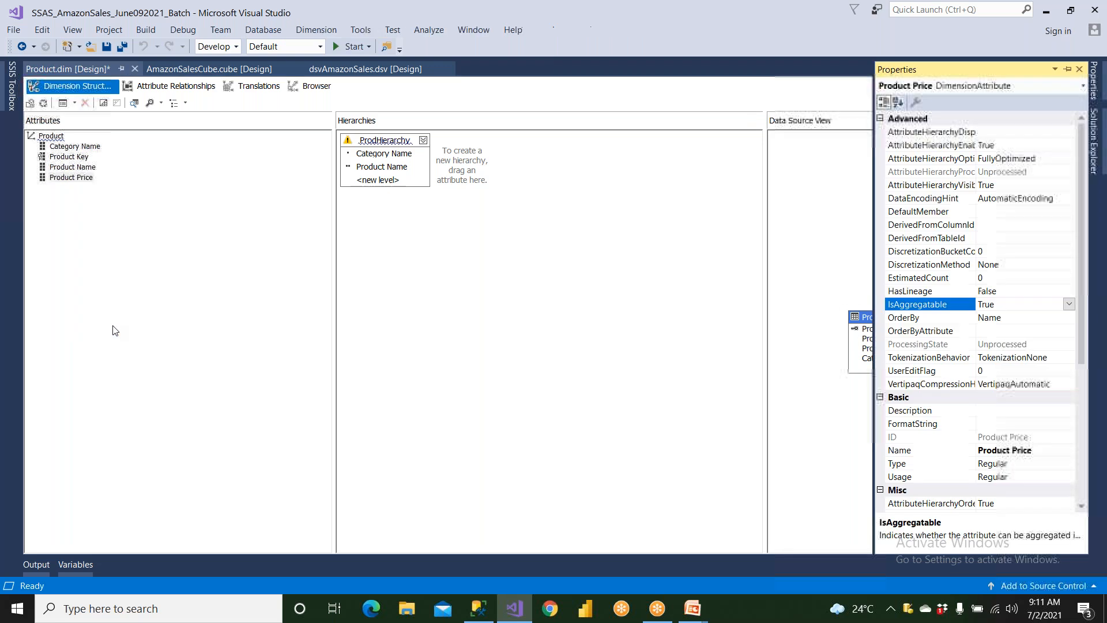
{"action": "double_click", "coordinate": [930, 310]}
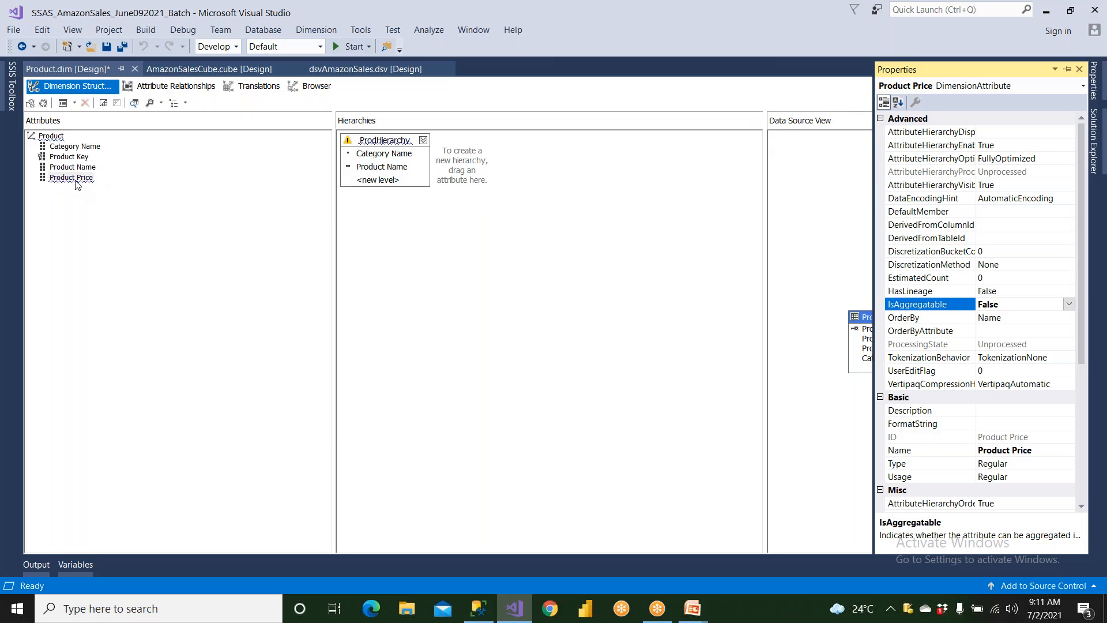
{"action": "mouse_move", "coordinate": [76, 183]}
{"action": "left_click", "coordinate": [1079, 69]}
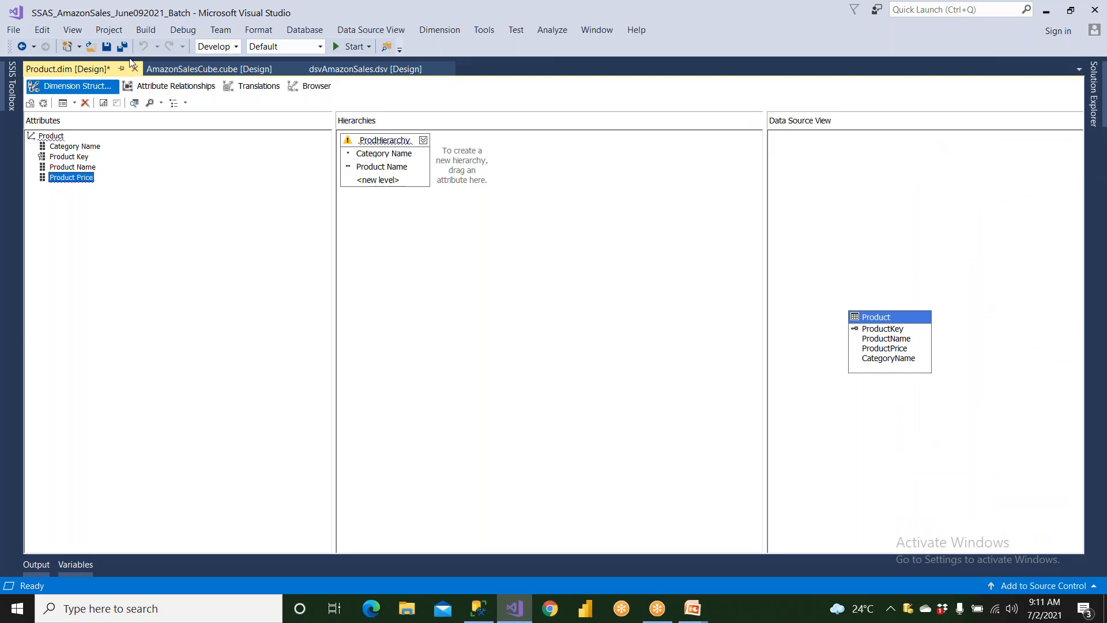
Open the designs of the project's Customer and Location dimensions
{"action": "left_click", "coordinate": [1097, 93]}
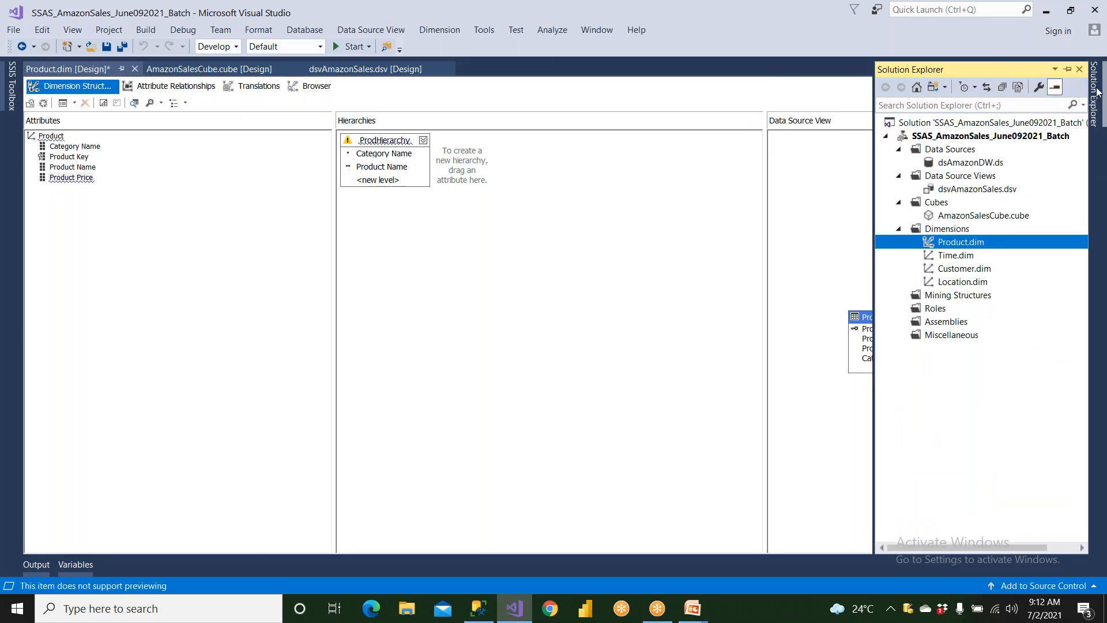
{"action": "left_click", "coordinate": [976, 139]}
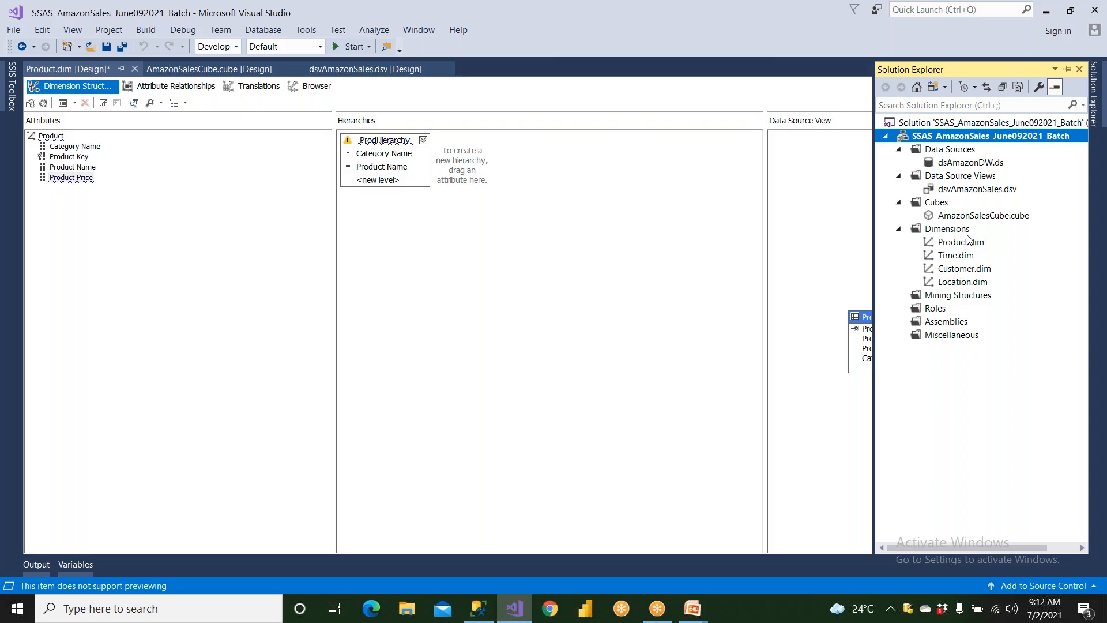
{"action": "double_click", "coordinate": [968, 241]}
{"action": "double_click", "coordinate": [966, 268]}
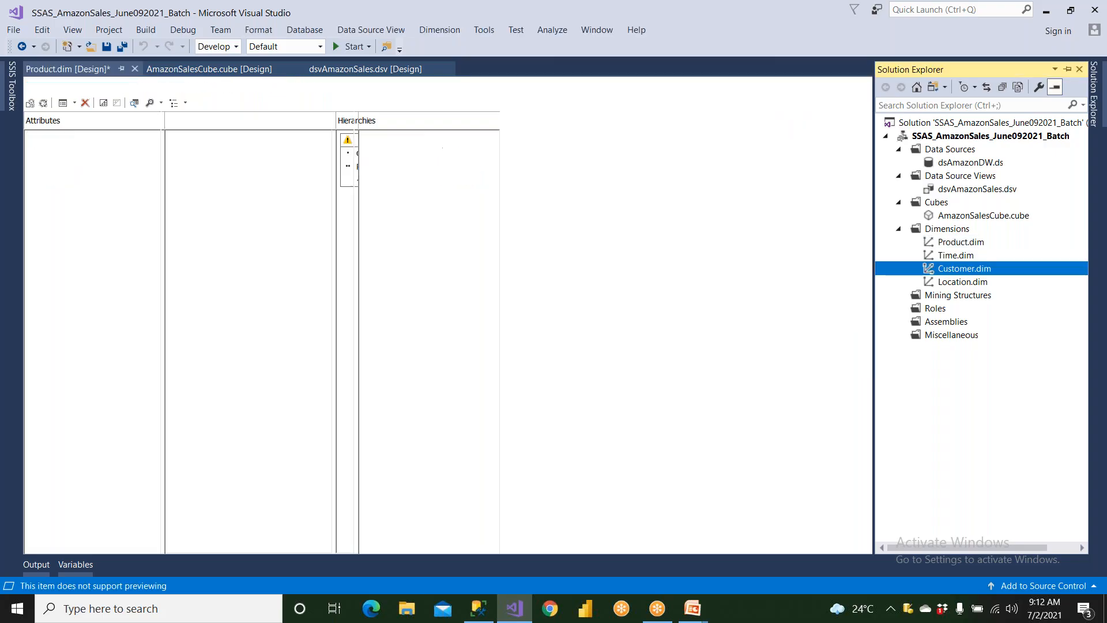
{"action": "double_click", "coordinate": [963, 282]}
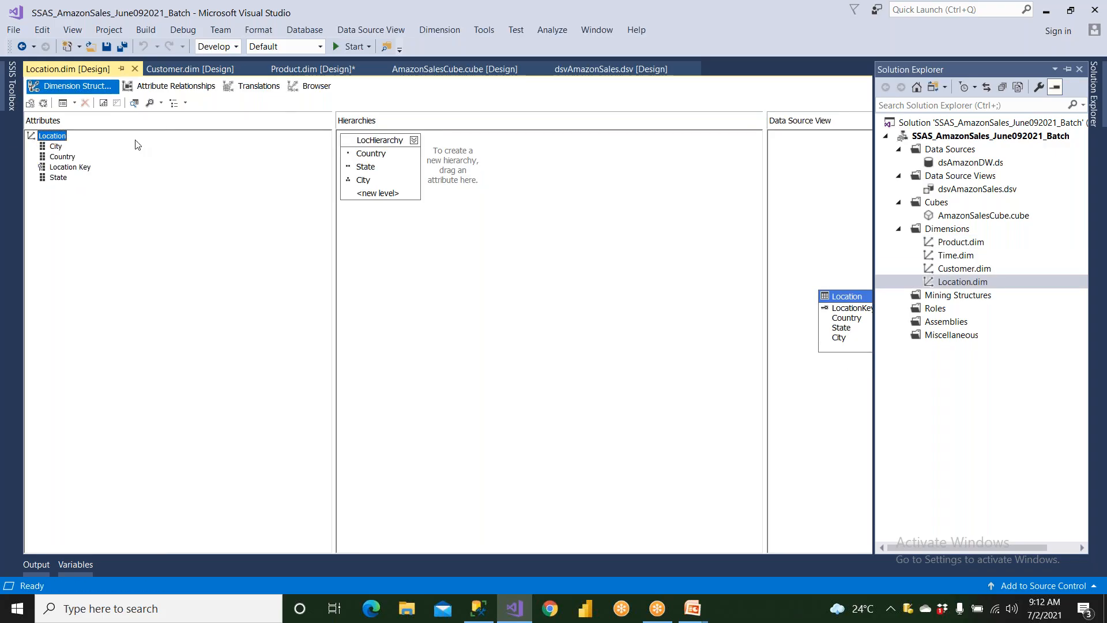
Check the IsAggregatable property of the Location dimension's State attribute and go through its Location Key, City and Country attributes
{"action": "left_click", "coordinate": [63, 167]}
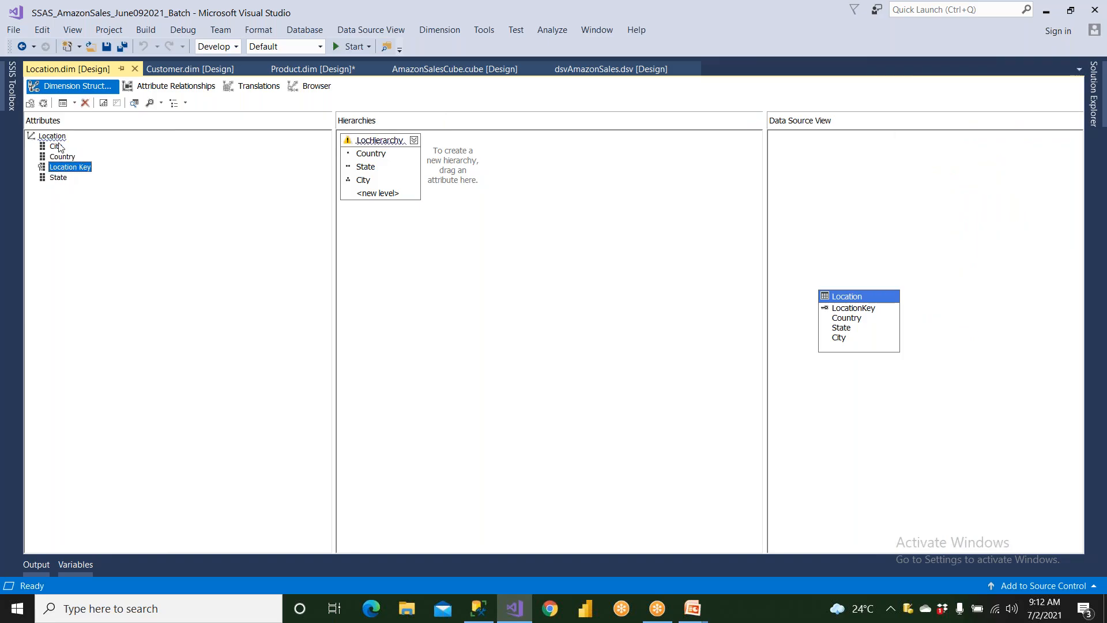
{"action": "right_click", "coordinate": [62, 180]}
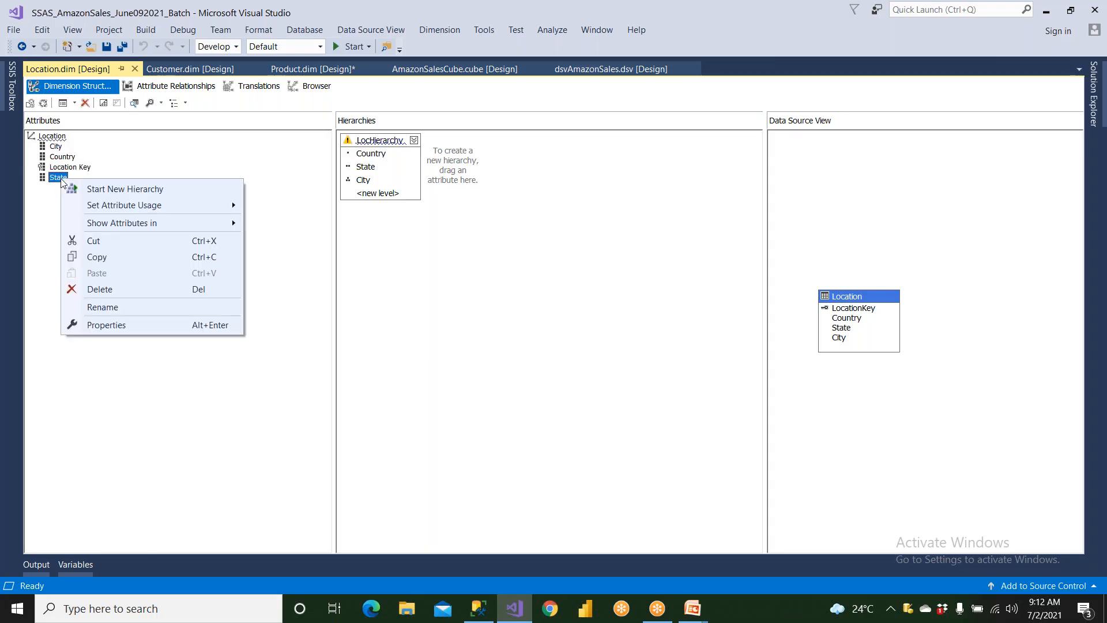
{"action": "left_click", "coordinate": [105, 325]}
{"action": "left_click", "coordinate": [910, 305]}
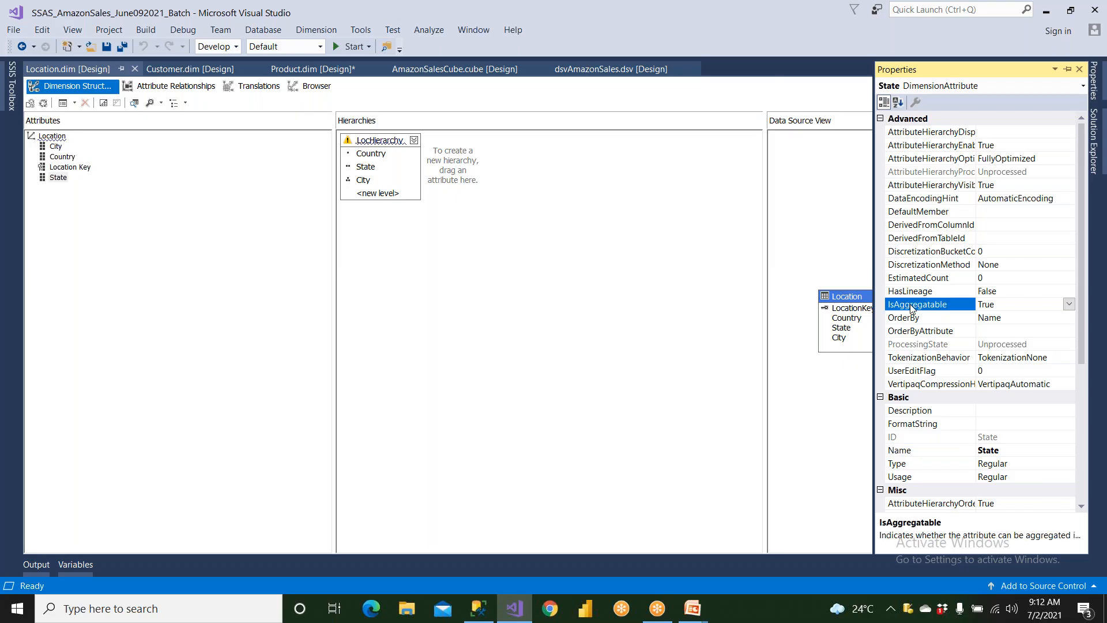
{"action": "left_click", "coordinate": [64, 168]}
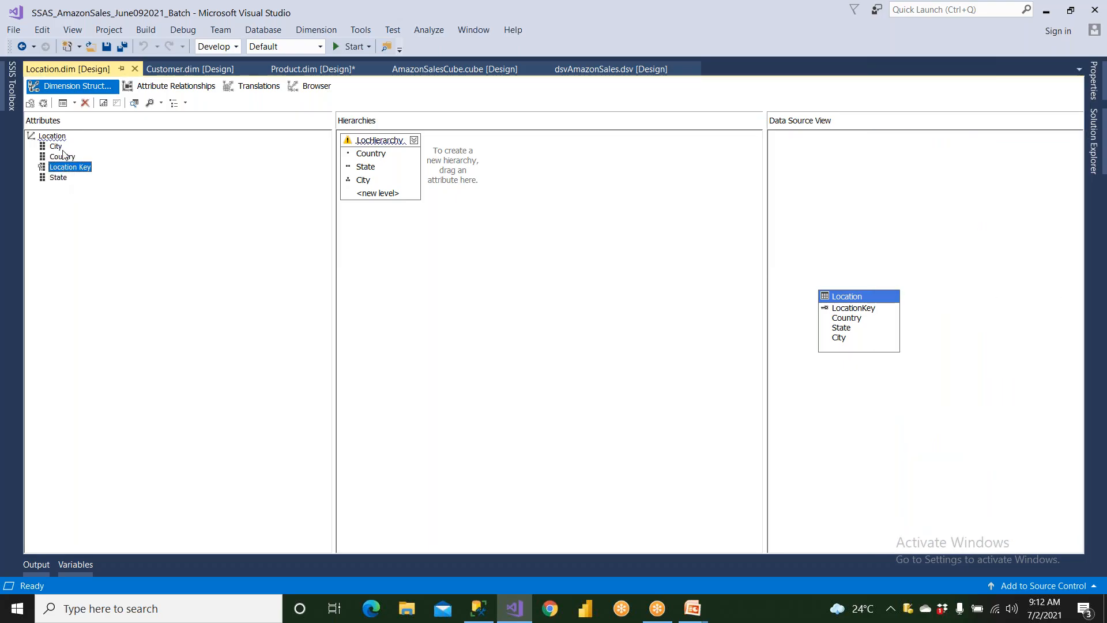
{"action": "left_click", "coordinate": [60, 148]}
{"action": "left_click", "coordinate": [63, 156]}
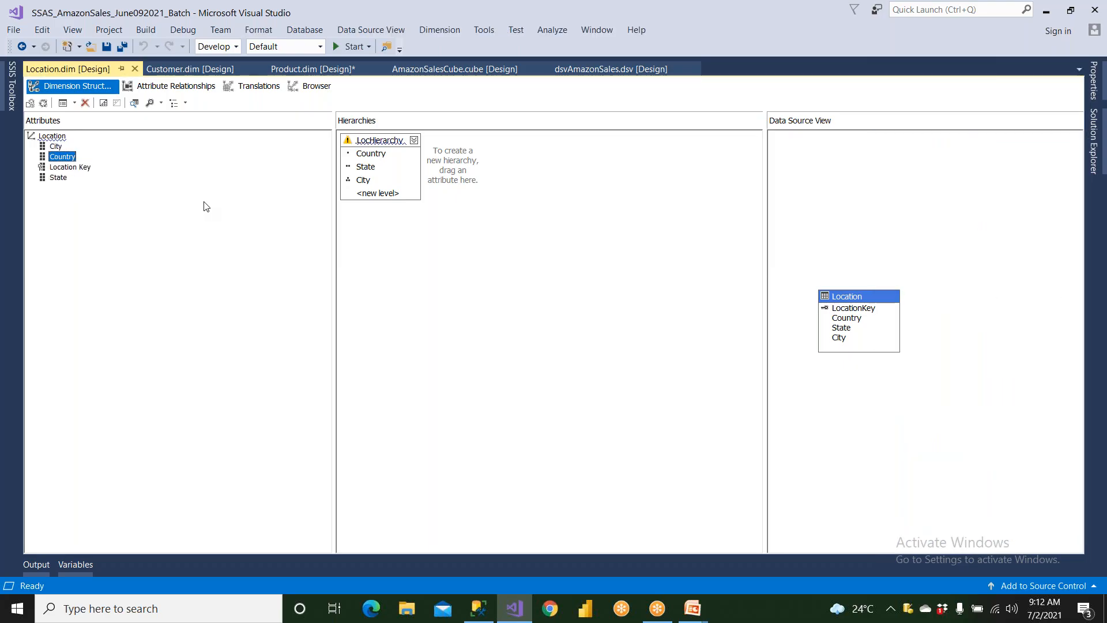
{"action": "left_click", "coordinate": [800, 9]}
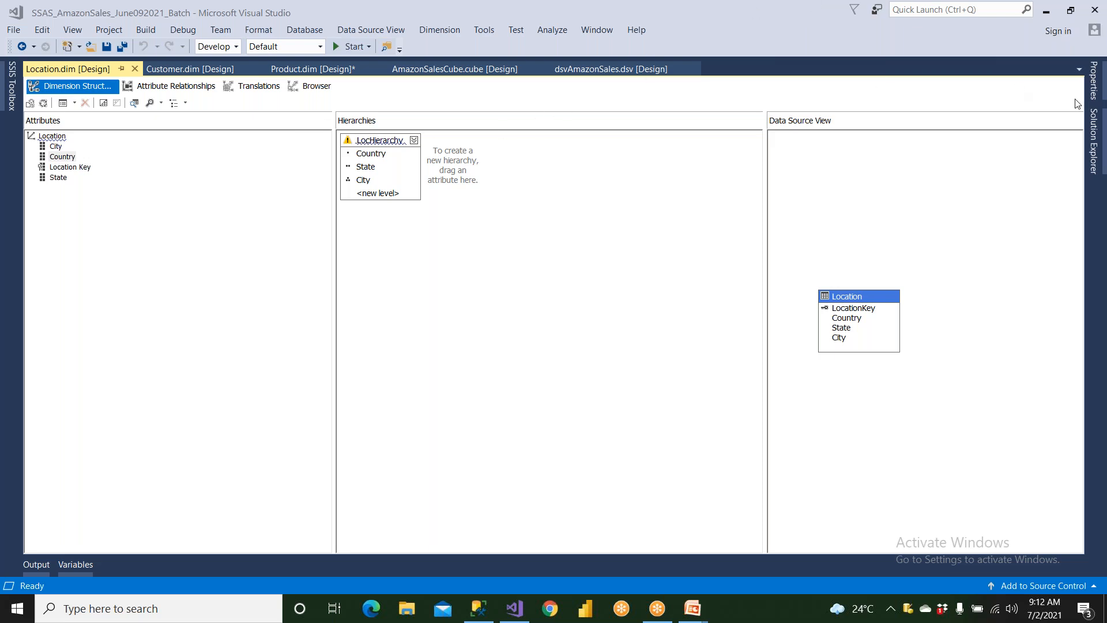
Switch to the running PowerPoint slide show and bring up the "Why Aggregations…?" slide
{"action": "left_click", "coordinate": [1096, 134]}
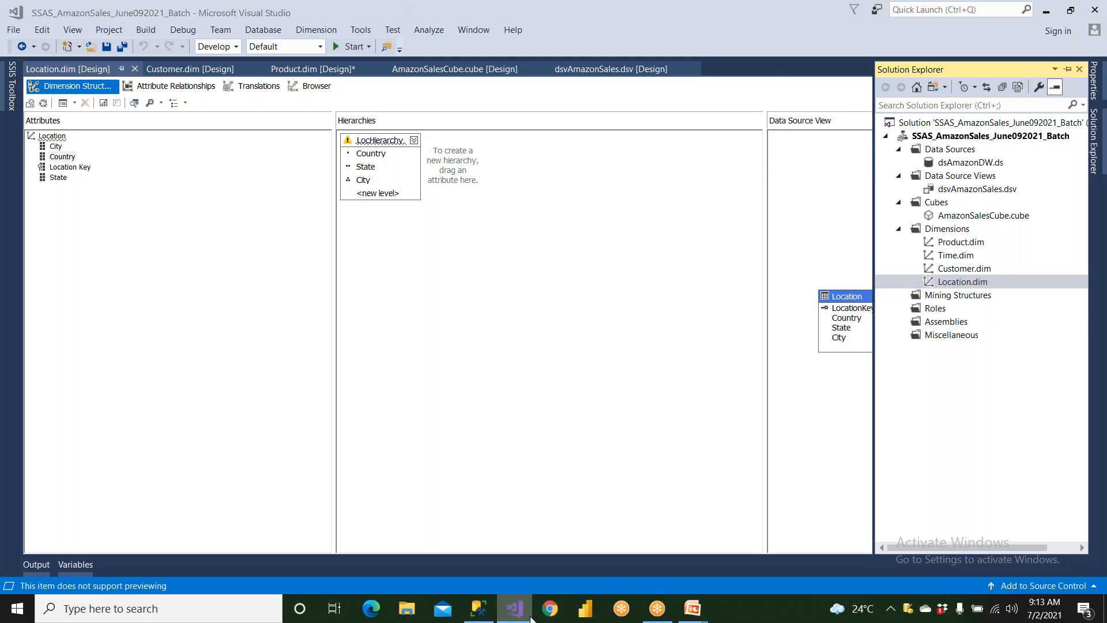
{"action": "left_click", "coordinate": [691, 610]}
{"action": "mouse_move", "coordinate": [692, 612]}
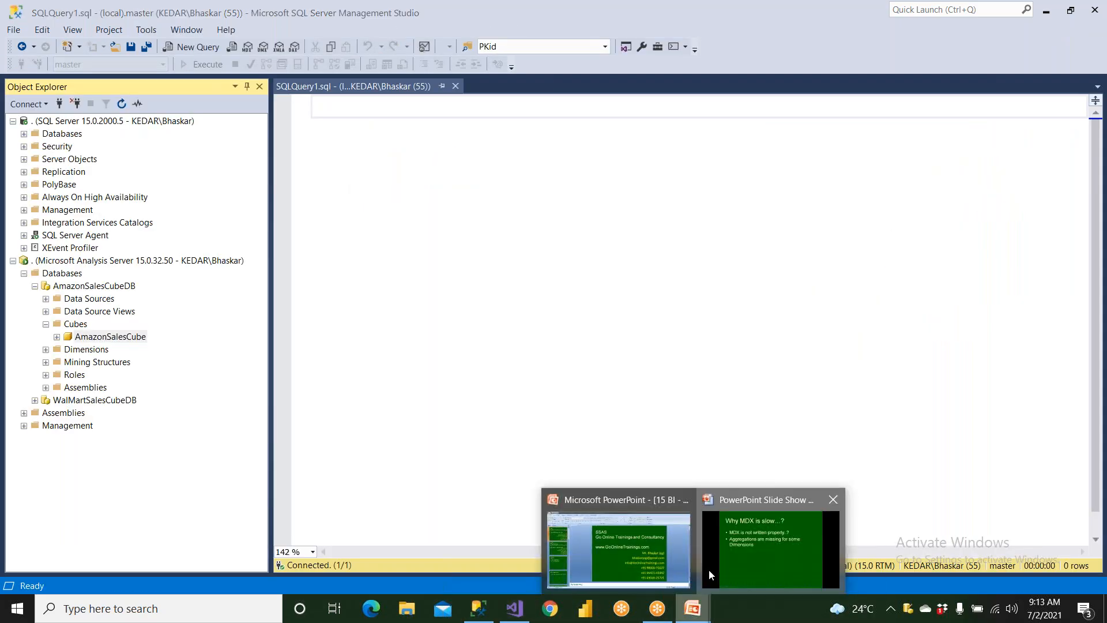
{"action": "left_click", "coordinate": [708, 570]}
{"action": "left_click", "coordinate": [707, 570]}
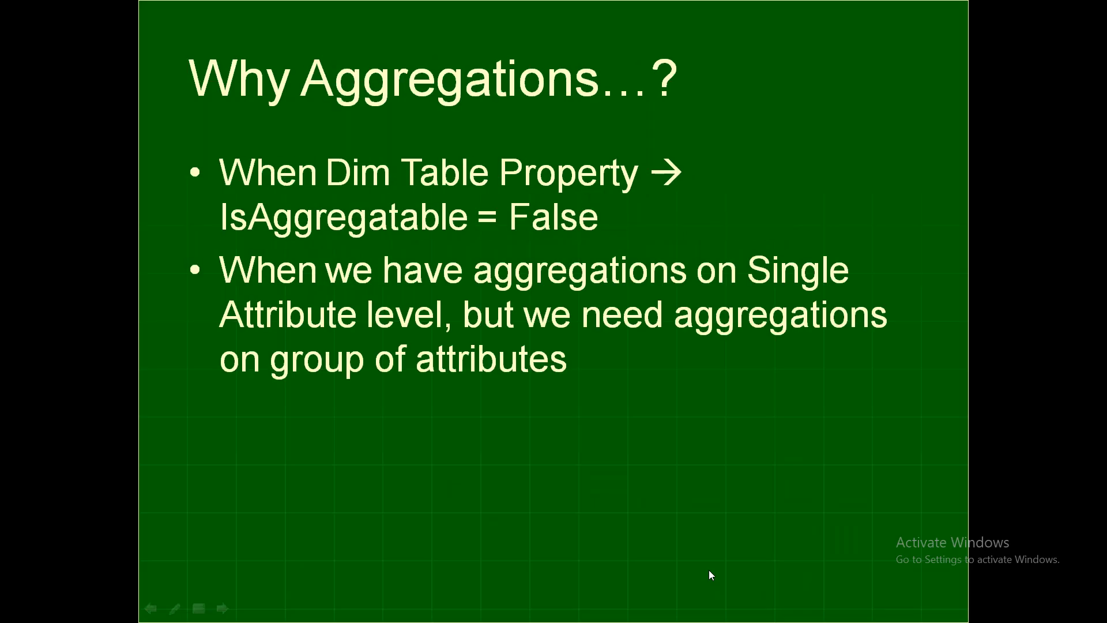